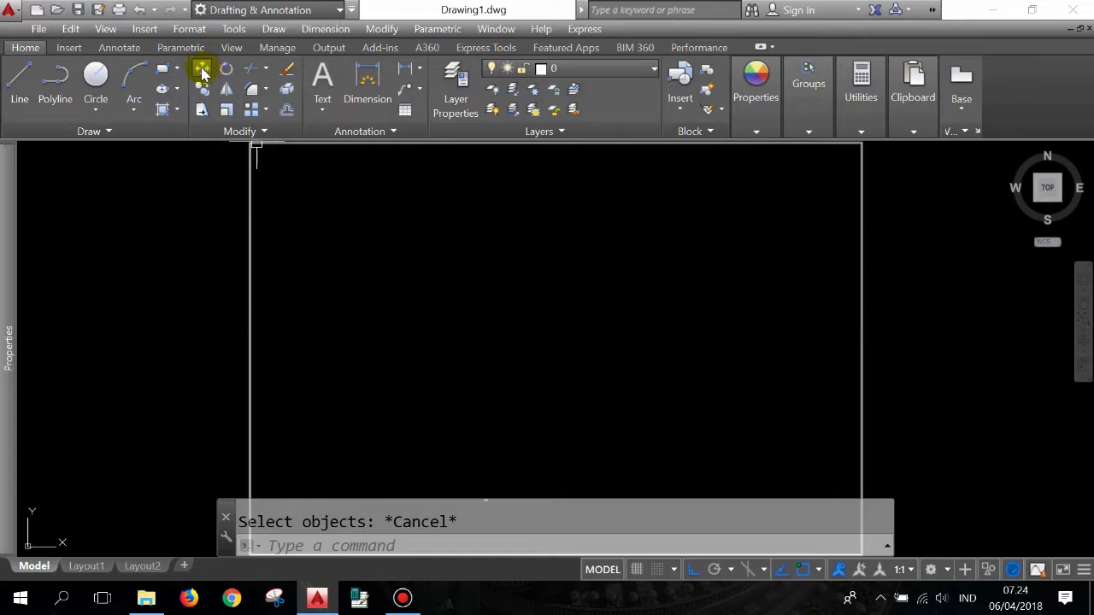
# Step: Draw a circle near the top left and move it to the right
pyautogui.click(92, 73)
pyautogui.click(334, 206)
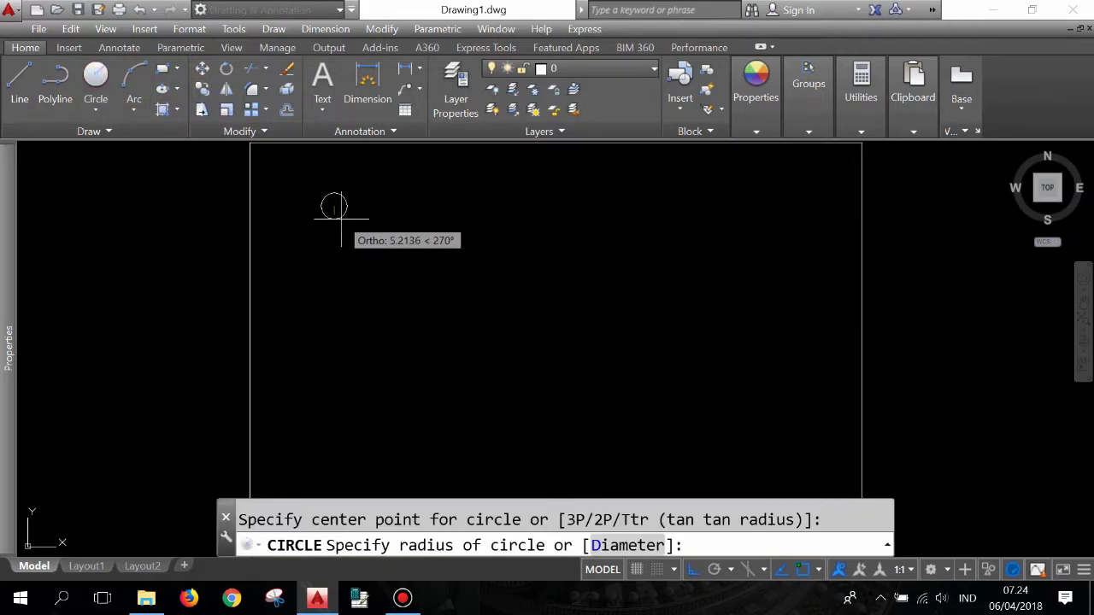
pyautogui.click(334, 233)
pyautogui.click(202, 68)
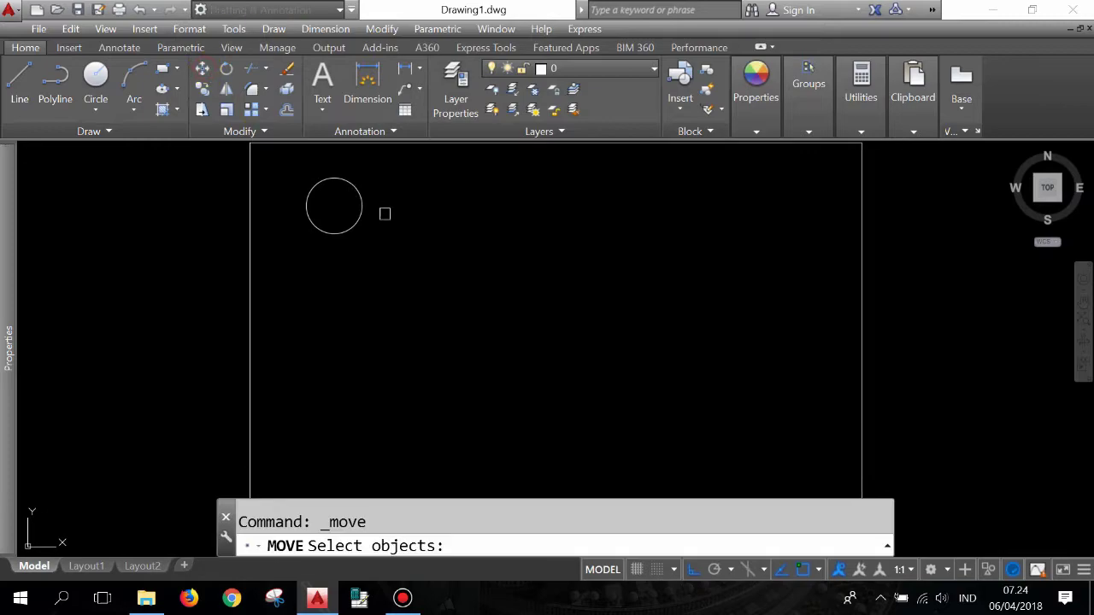
pyautogui.moveTo(385, 214); pyautogui.dragTo(342, 189)
pyautogui.press('Return')
pyautogui.click(368, 217)
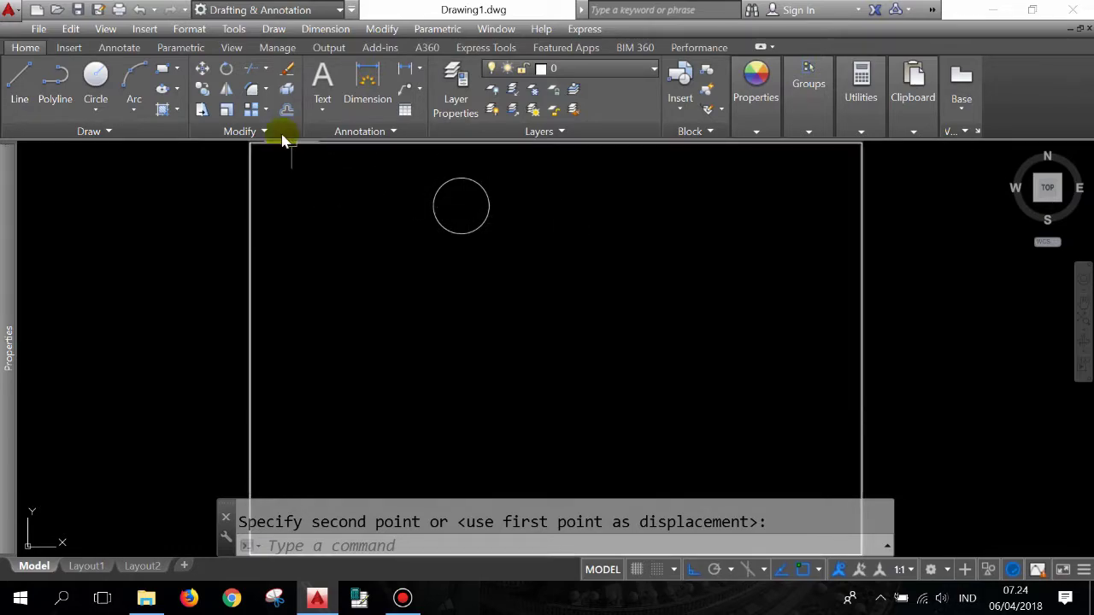
# Step: Copy the circle four times along a horizontal line, making a row of five circles
pyautogui.click(203, 88)
pyautogui.moveTo(542, 241); pyautogui.dragTo(471, 208)
pyautogui.press('Return')
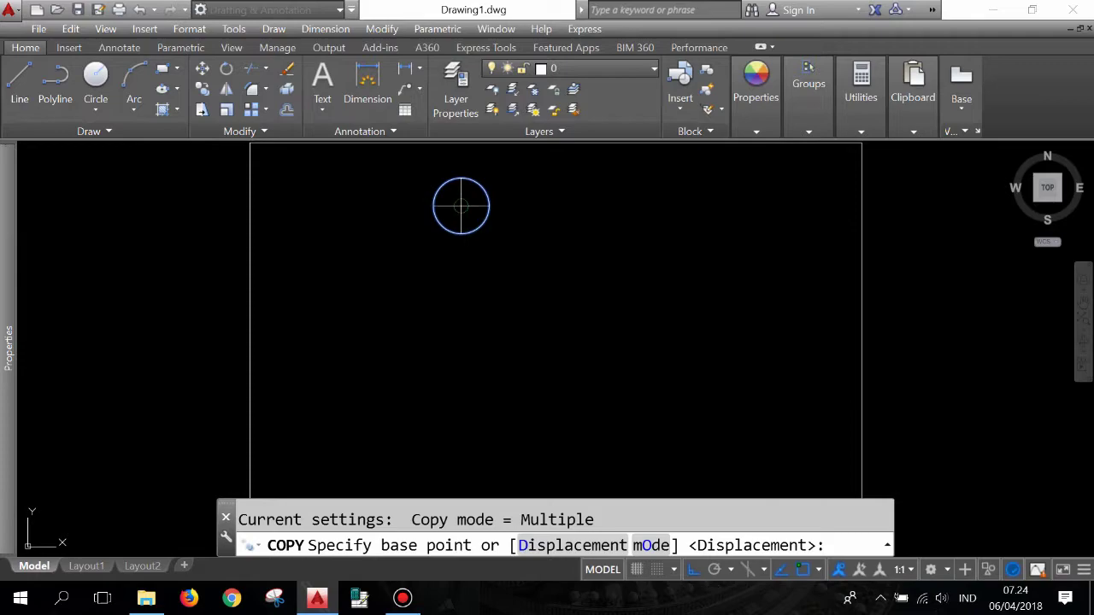
pyautogui.click(461, 206)
pyautogui.click(546, 206)
pyautogui.click(620, 206)
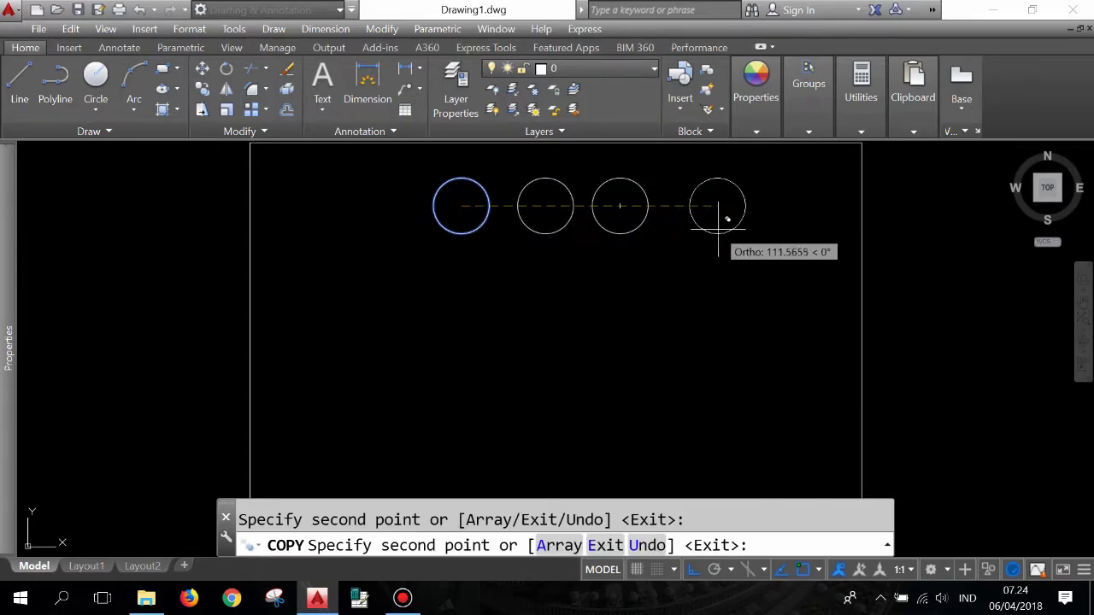
pyautogui.click(720, 206)
pyautogui.click(795, 206)
pyautogui.press('Return')
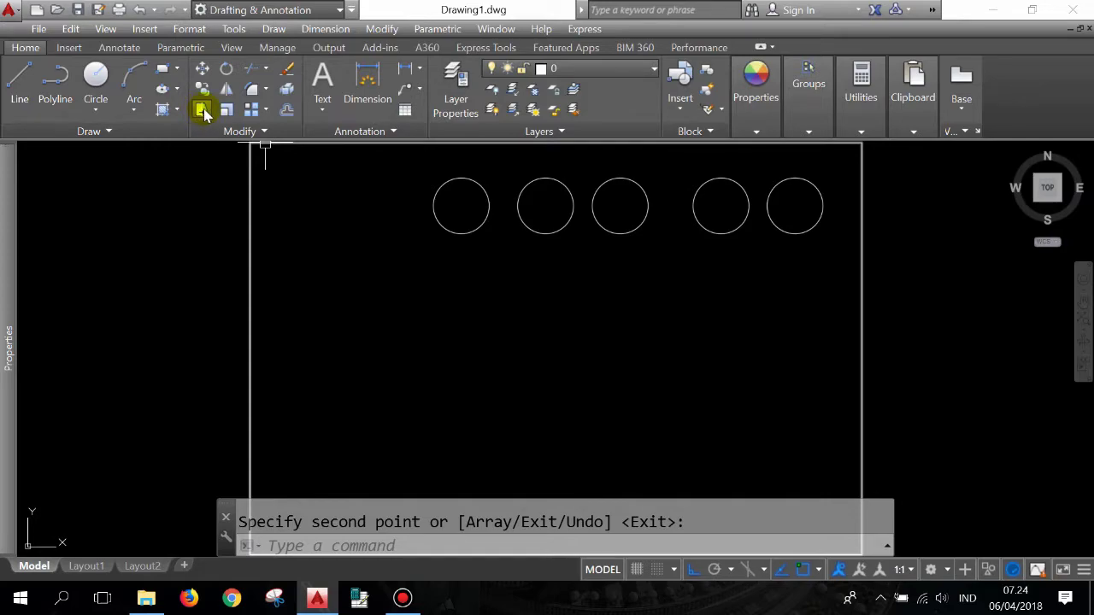
# Step: Draw a small rectangle below the row of circles
pyautogui.click(163, 70)
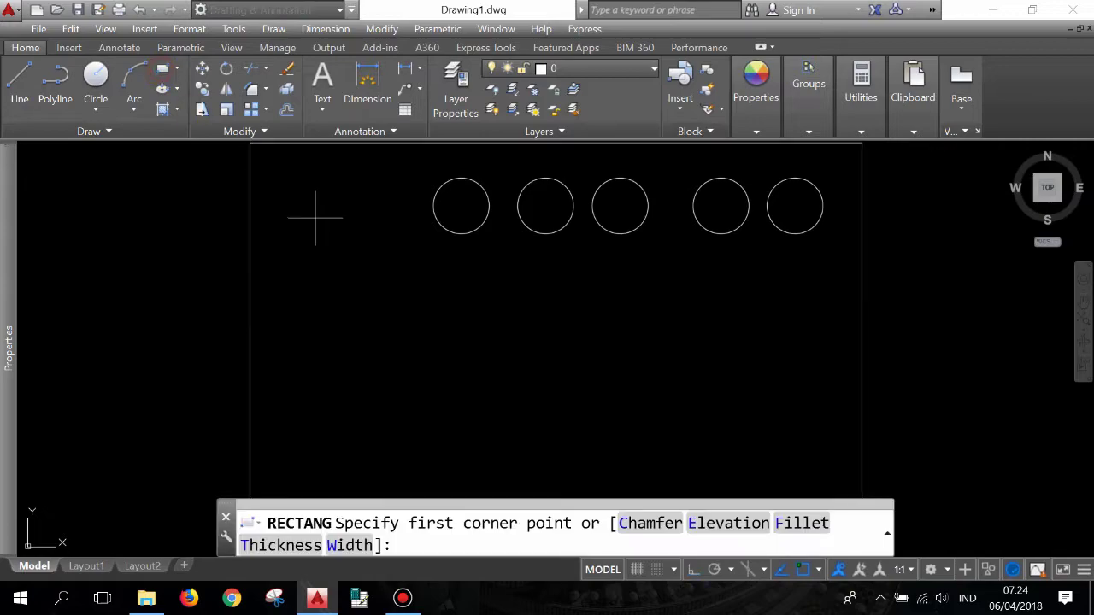
pyautogui.click(288, 270)
pyautogui.click(362, 313)
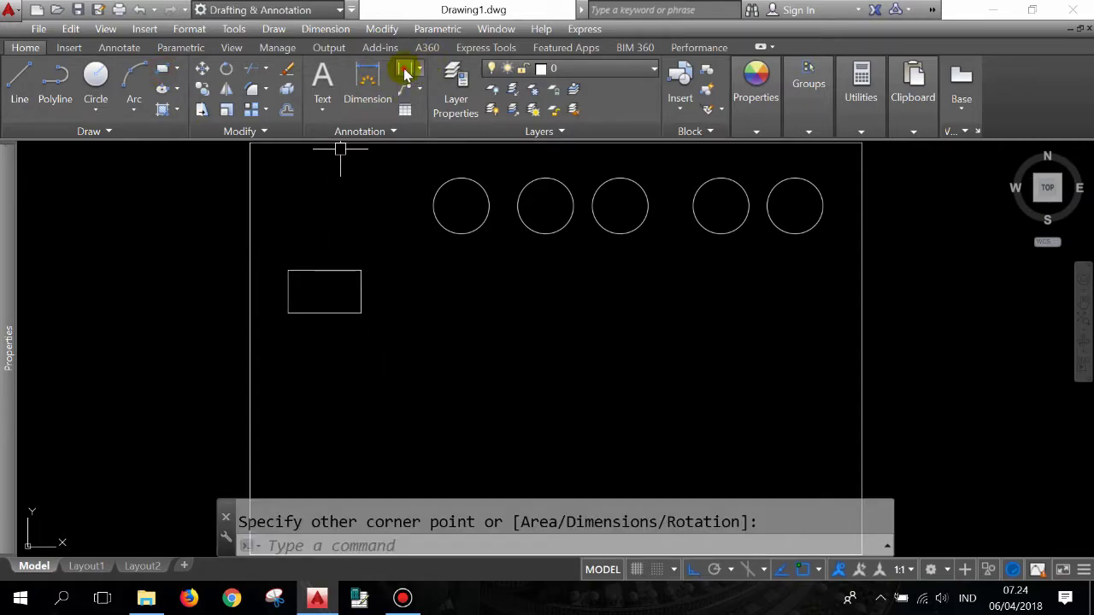
# Step: Add a linear width dimension across the rectangle's top edge
pyautogui.click(405, 74)
pyautogui.click(288, 270)
pyautogui.click(362, 271)
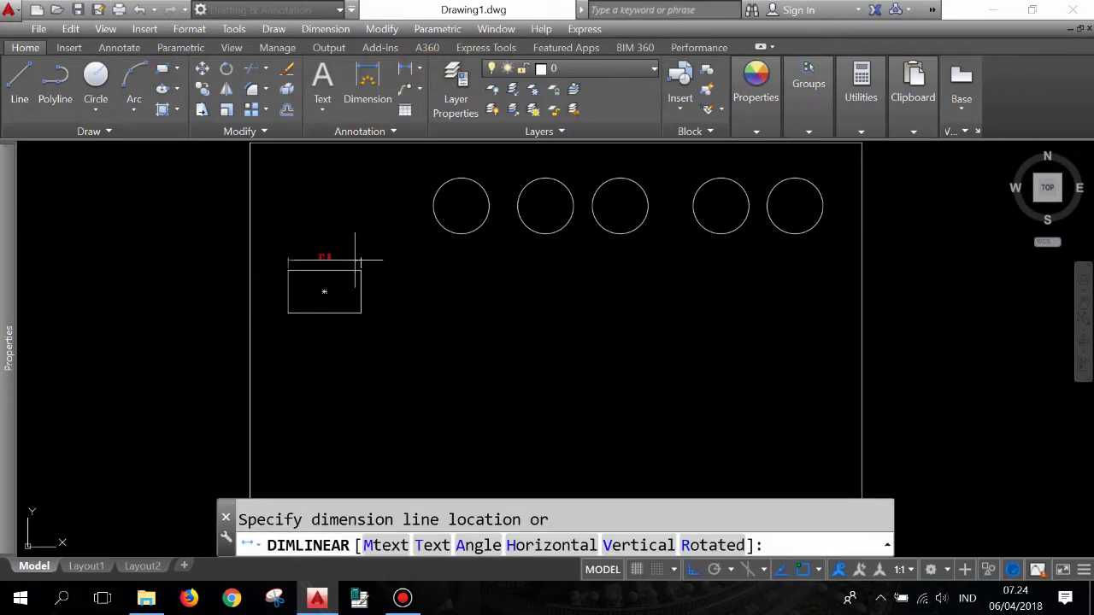
pyautogui.click(356, 260)
pyautogui.scroll(2, 330, 267)
pyautogui.scroll(2, 323, 268)
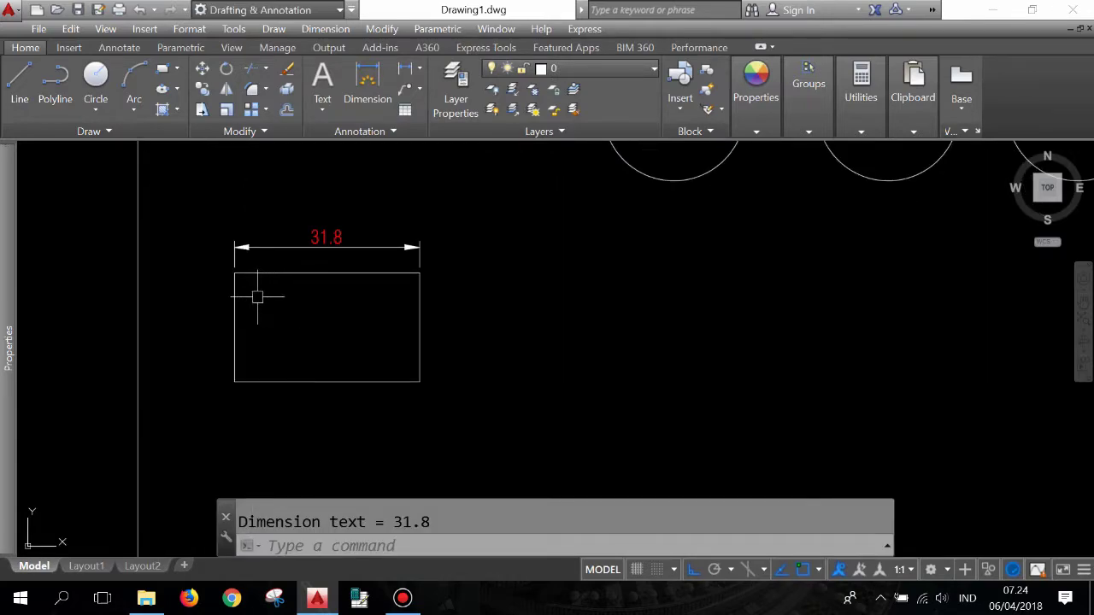
# Step: Stretch the rectangle's right side with a crossing window so its width reads 55.1
pyautogui.click(200, 110)
pyautogui.click(481, 416)
pyautogui.click(342, 150)
pyautogui.press('Return')
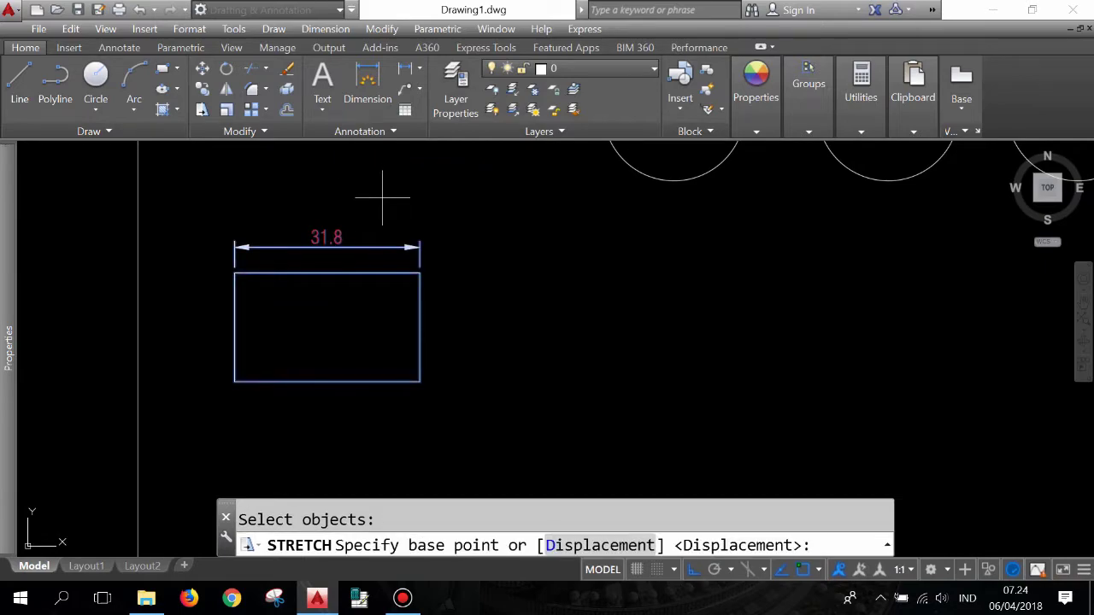
pyautogui.click(383, 197)
pyautogui.click(518, 212)
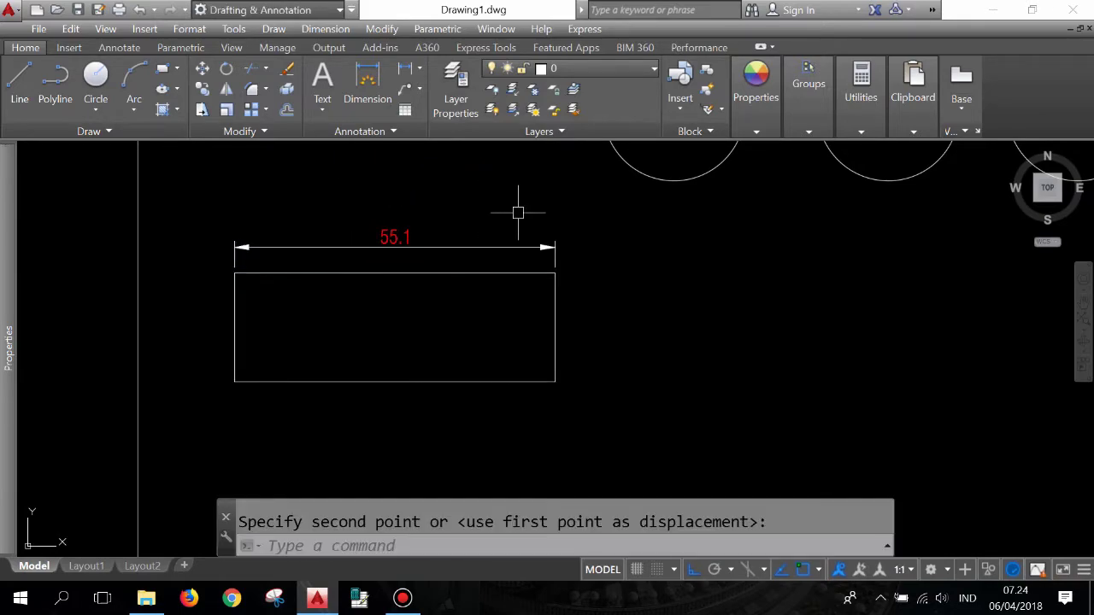
pyautogui.scroll(-2, 373, 283)
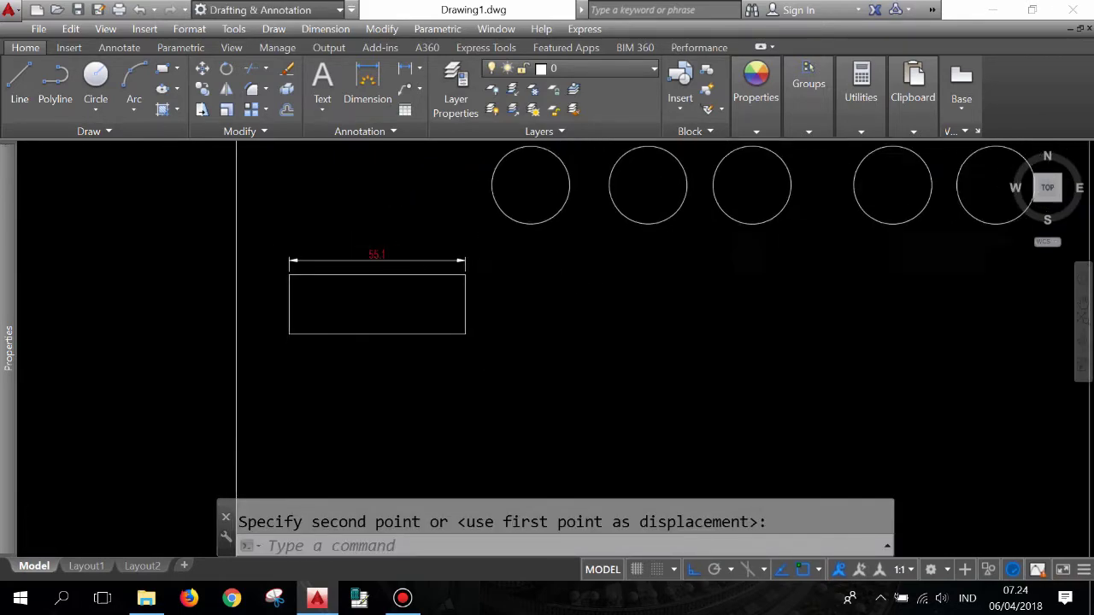
pyautogui.scroll(-2, 411, 249)
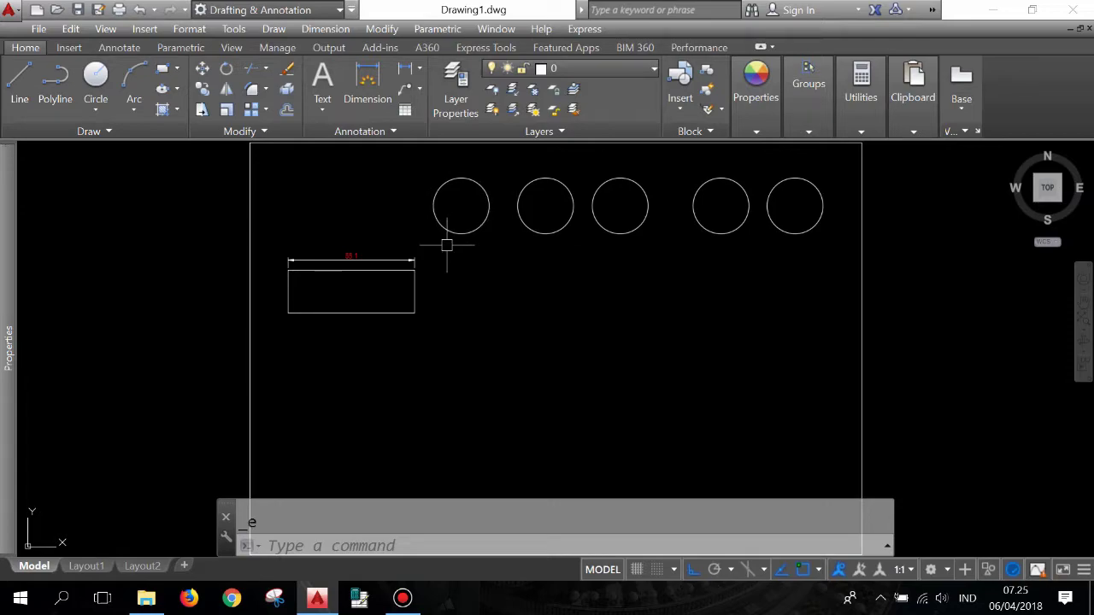
pyautogui.scroll(2, 355, 256)
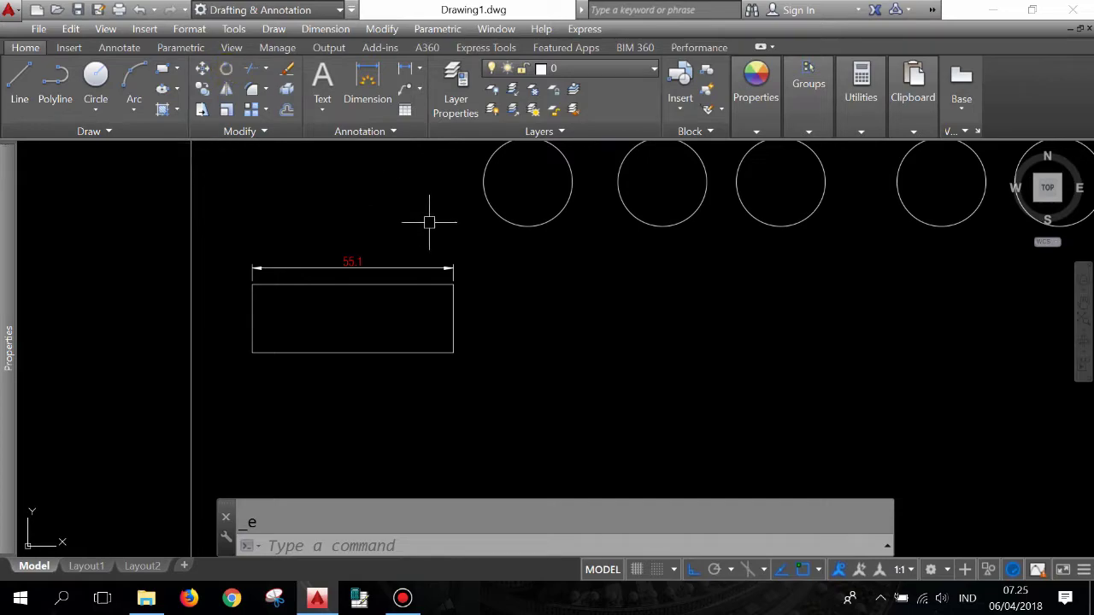
pyautogui.scroll(-2, 382, 290)
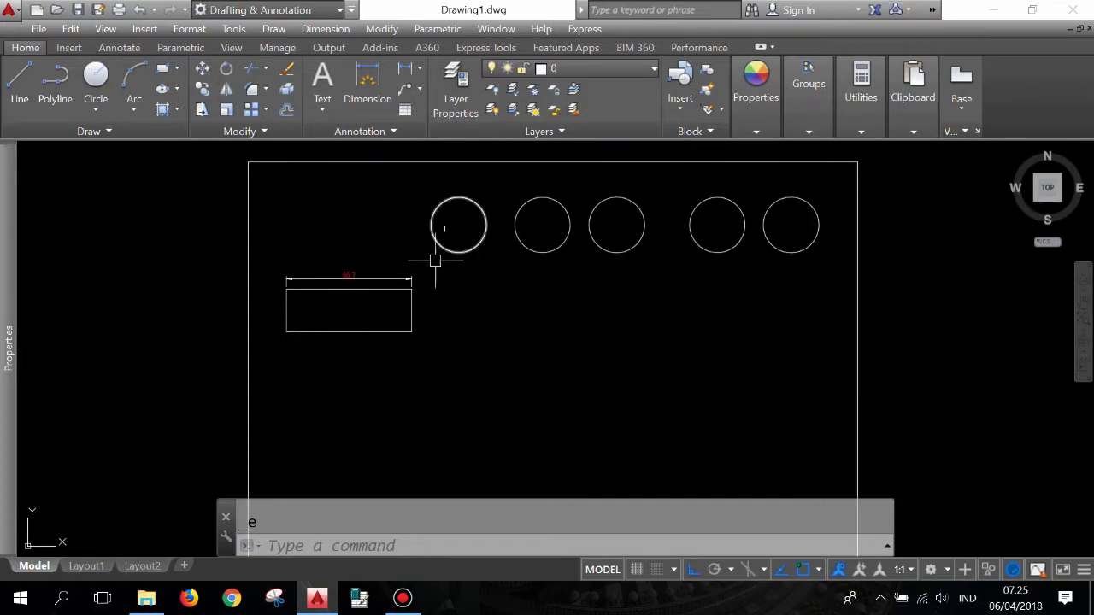
pyautogui.scroll(-2, 391, 276)
pyautogui.scroll(2, 371, 273)
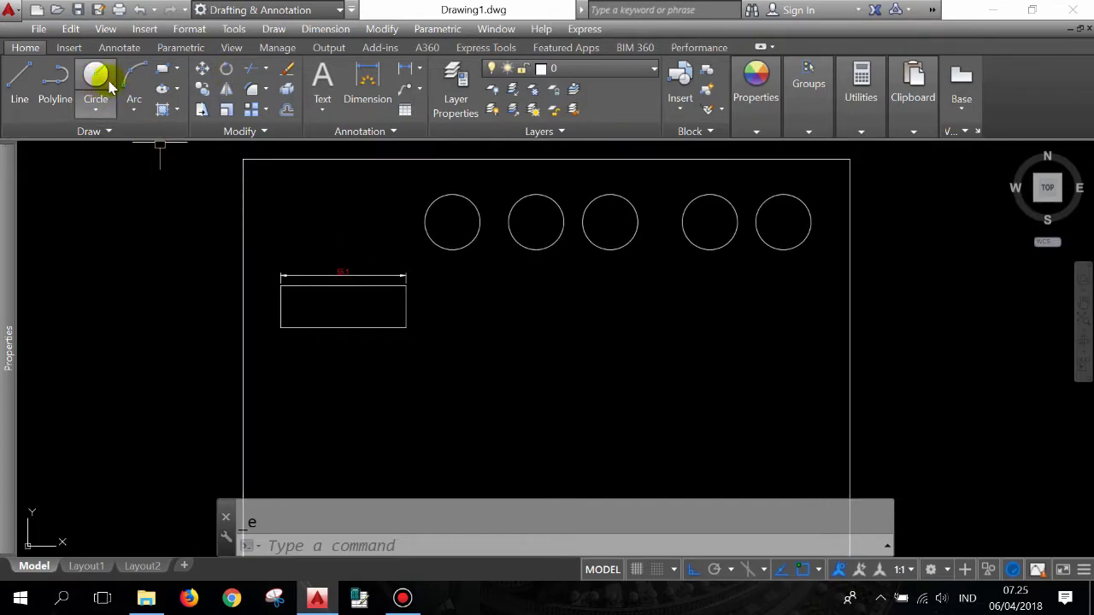
pyautogui.click(162, 68)
pyautogui.click(501, 361)
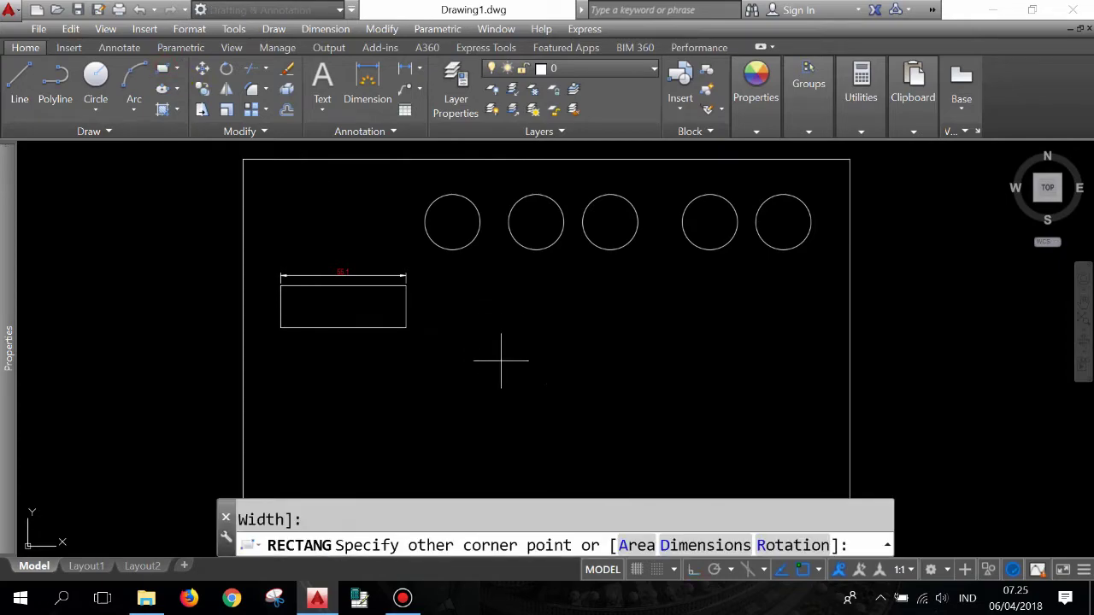
pyautogui.click(628, 405)
pyautogui.scroll(2, 628, 407)
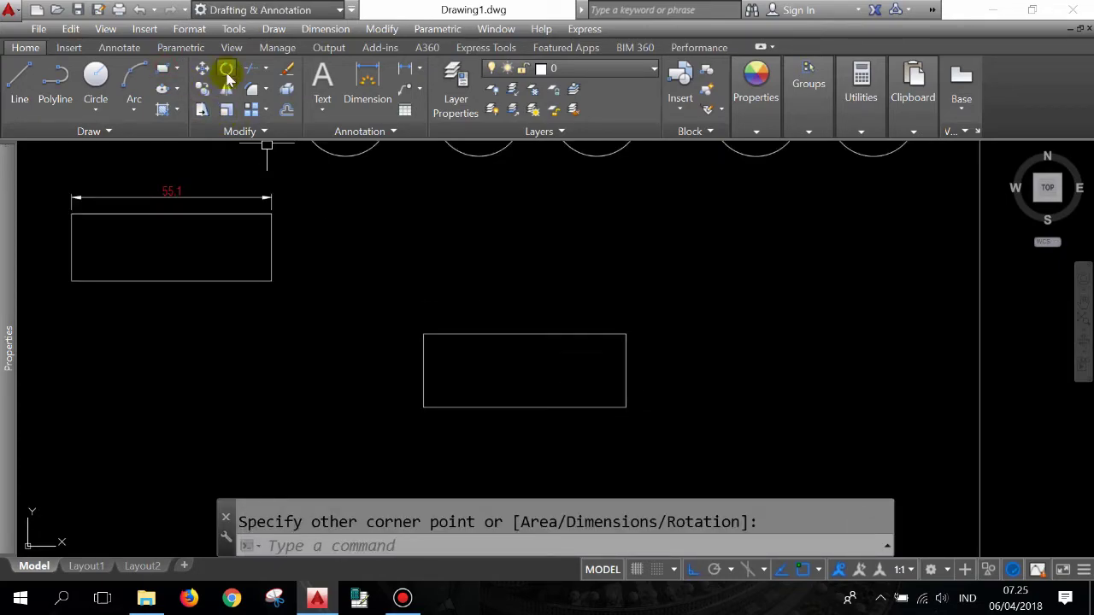
pyautogui.click(226, 69)
pyautogui.moveTo(601, 325); pyautogui.dragTo(535, 339)
pyautogui.press('Return')
pyautogui.click(519, 363)
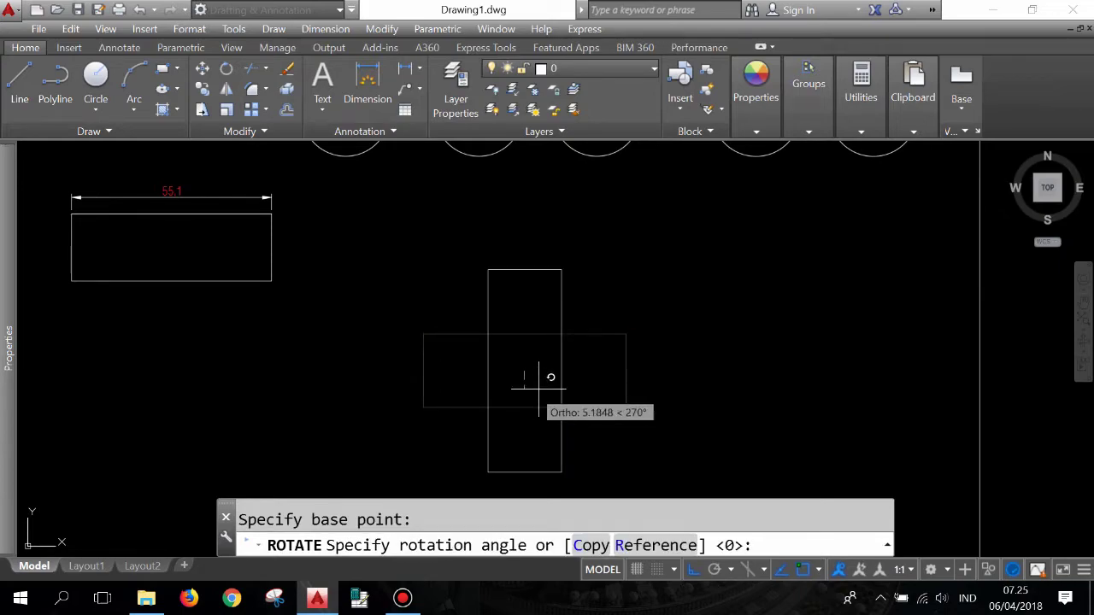
pyautogui.press('F8')
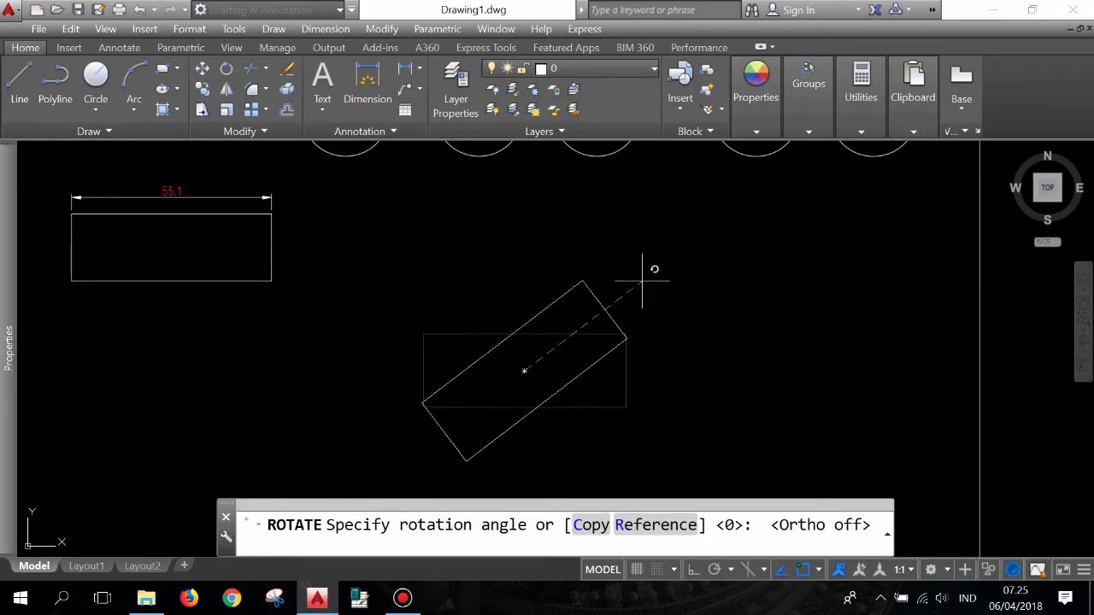
pyautogui.write('45')
pyautogui.press('Return')
pyautogui.scroll(-2, 427, 300)
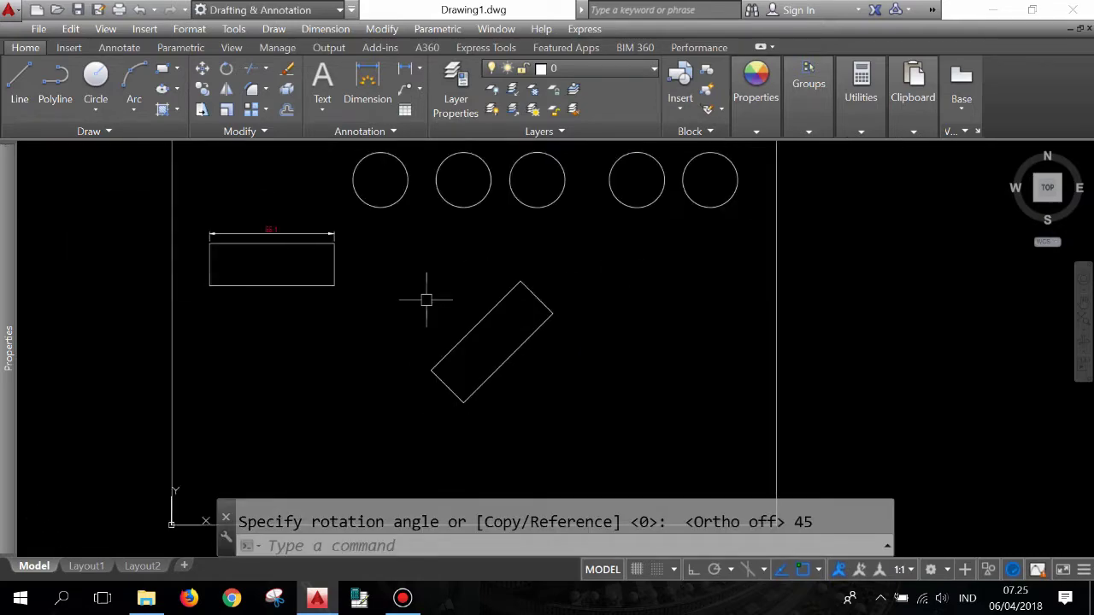
pyautogui.scroll(-2, 439, 305)
pyautogui.scroll(2, 436, 300)
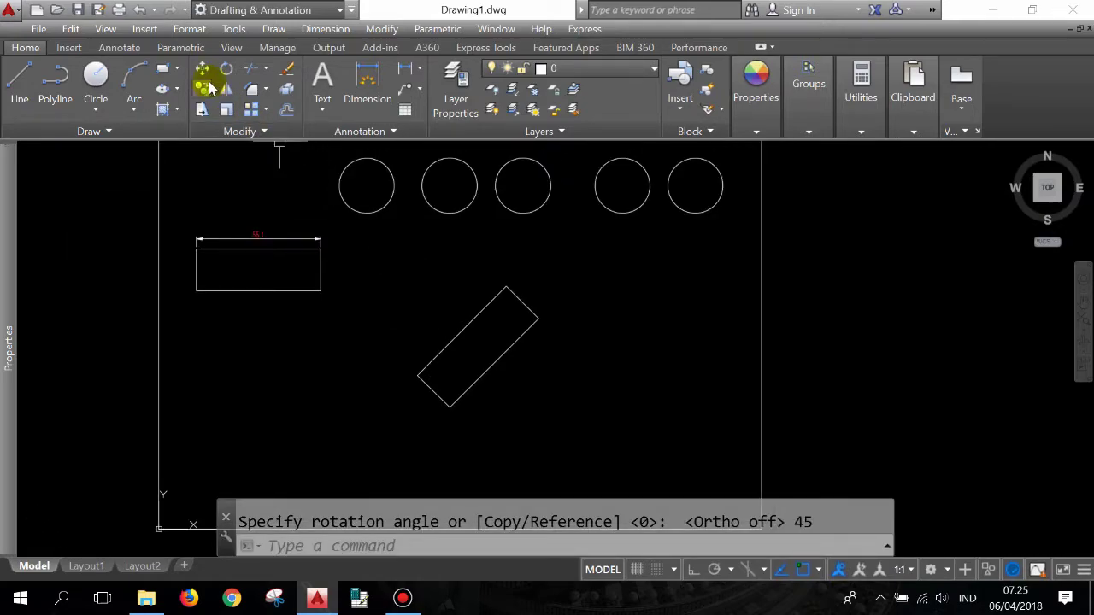
pyautogui.click(513, 389)
pyautogui.click(415, 342)
pyautogui.press('Delete')
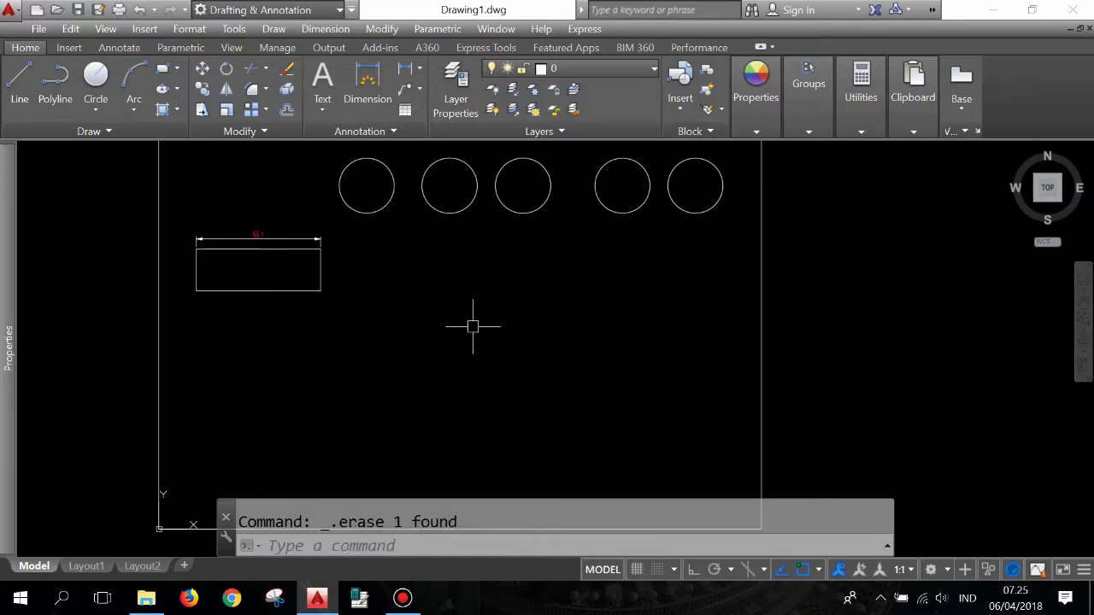
# Step: Draw a tall rectangle below the dimensioned one
pyautogui.click(165, 75)
pyautogui.click(316, 329)
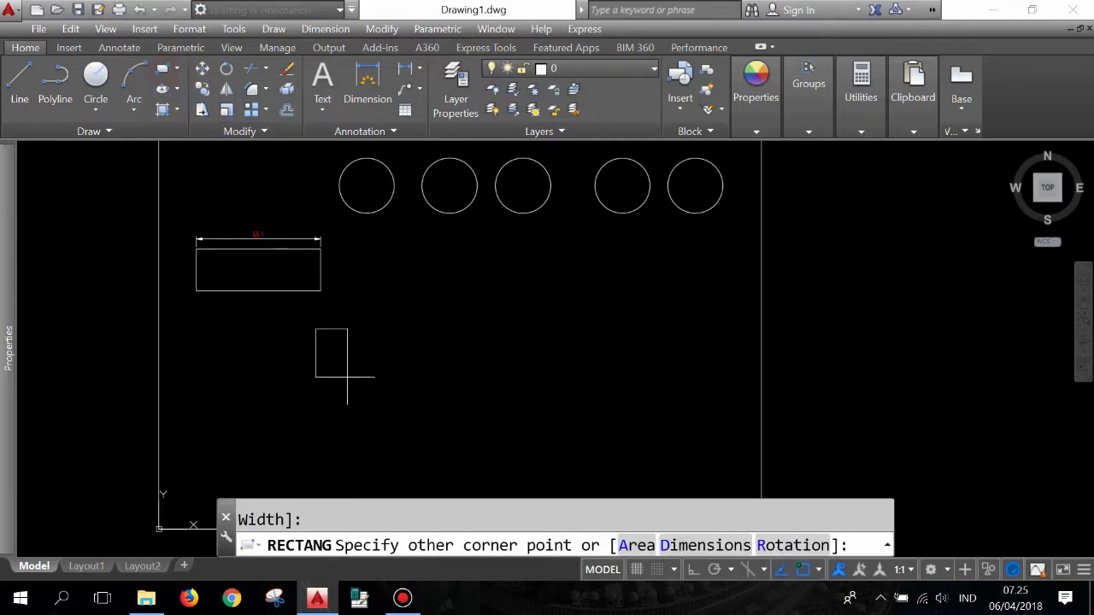
pyautogui.click(365, 418)
pyautogui.scroll(2, 365, 419)
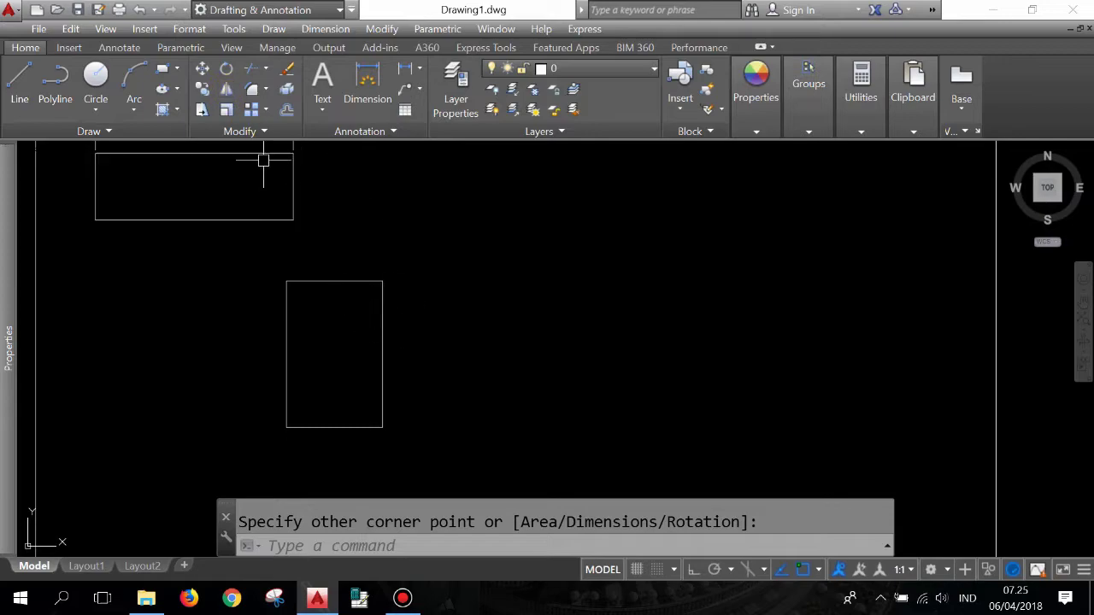
# Step: Mirror the tall rectangle across a vertical line, with Ortho on, into a copy on its right
pyautogui.click(229, 96)
pyautogui.moveTo(398, 341); pyautogui.dragTo(379, 340)
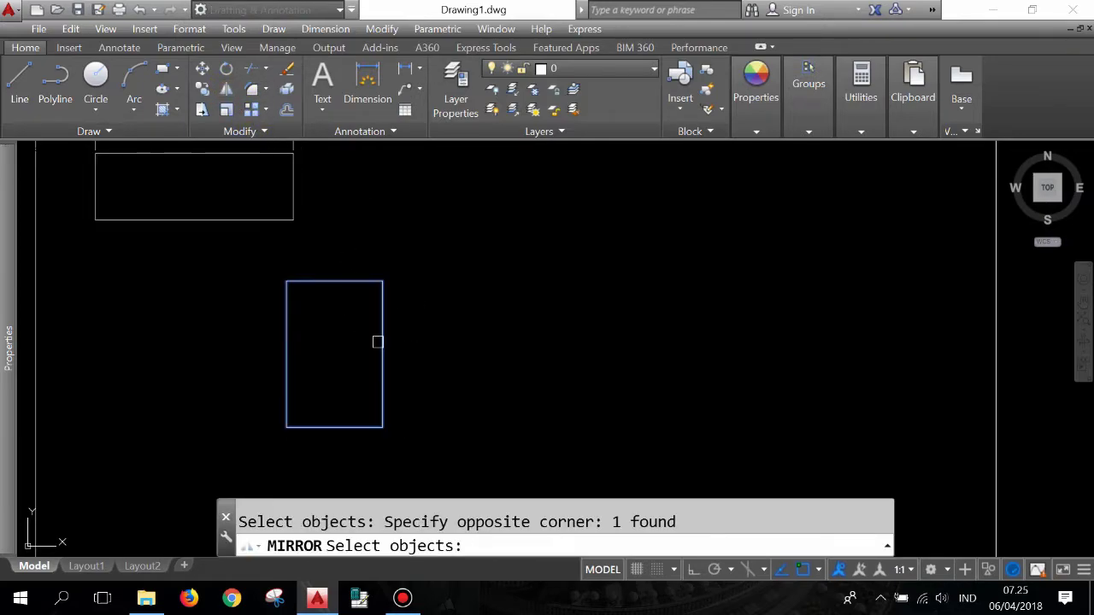
pyautogui.press('Return')
pyautogui.click(414, 430)
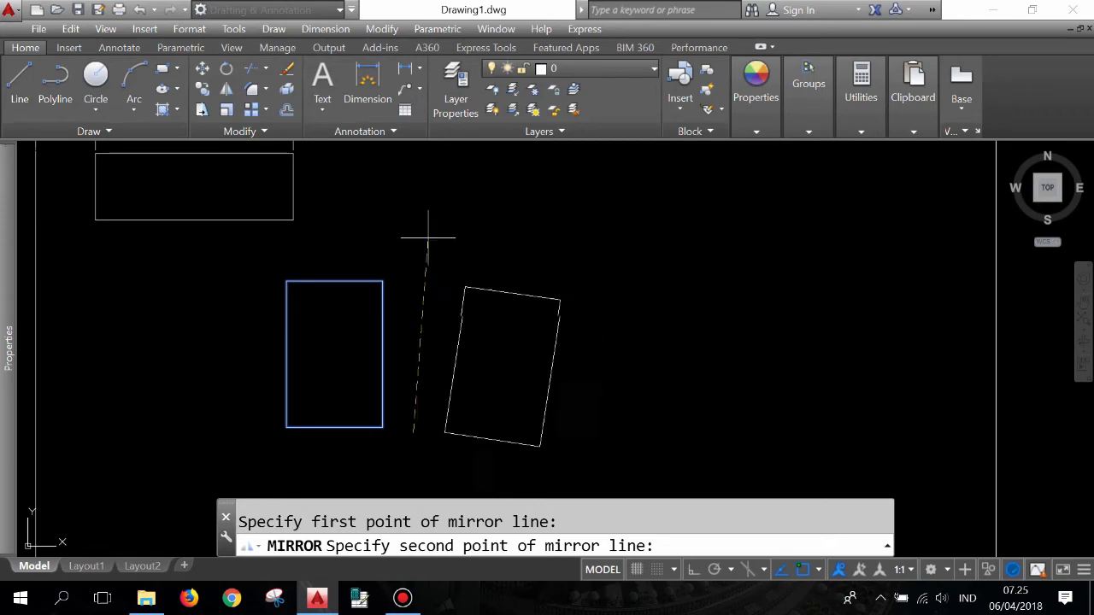
pyautogui.press('F8')
pyautogui.click(455, 227)
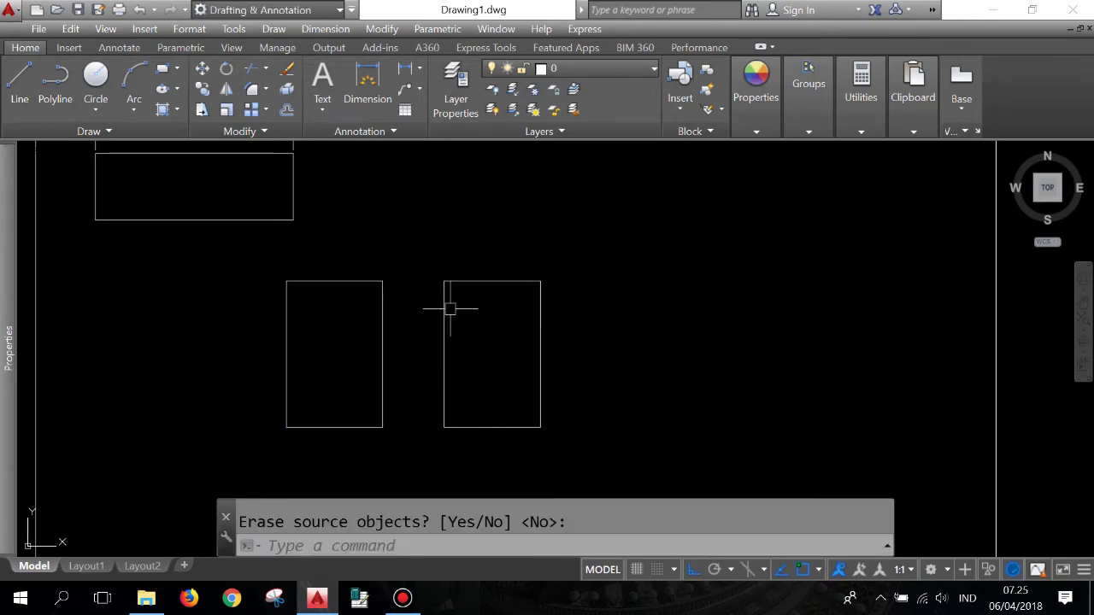
pyautogui.scroll(-4, 461, 368)
pyautogui.scroll(2, 453, 376)
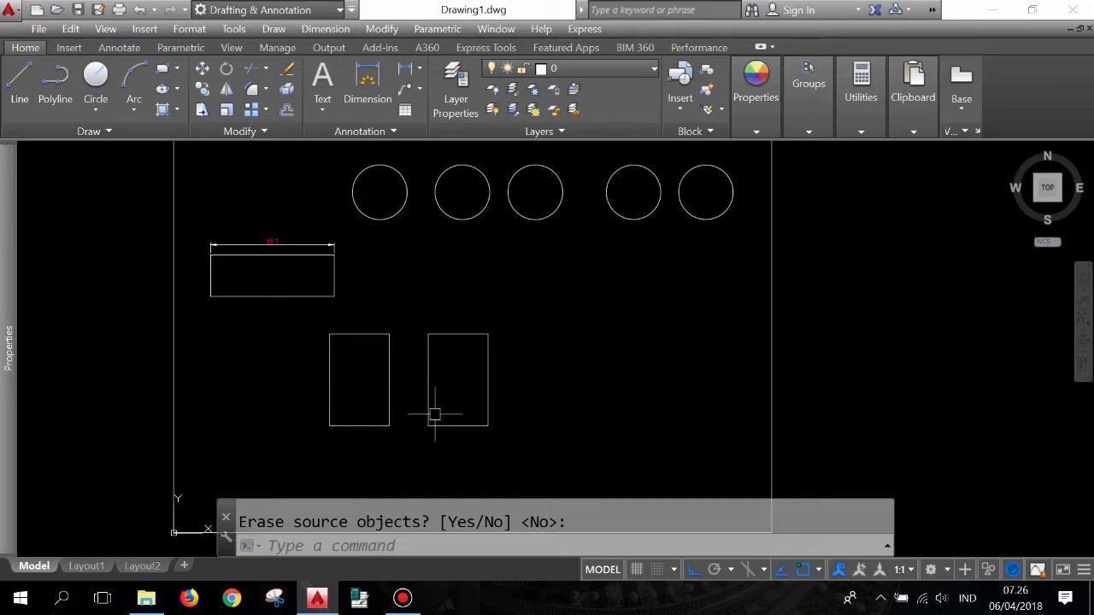
pyautogui.scroll(2, 334, 425)
pyautogui.scroll(-2, 513, 342)
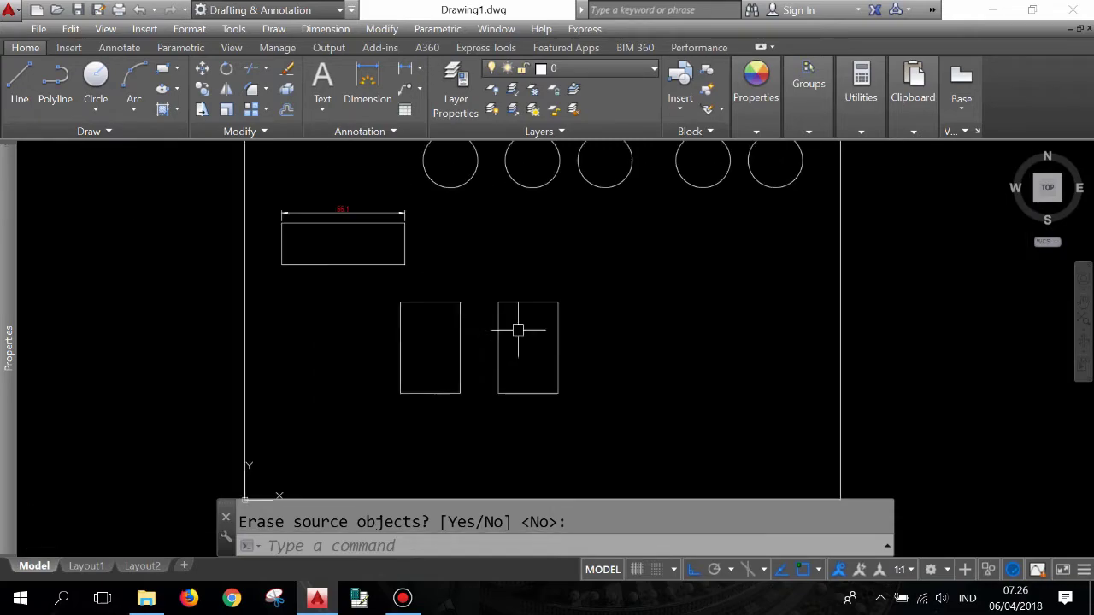
pyautogui.scroll(2, 533, 386)
# Step: Delete the left rectangle, keeping the mirrored copy
pyautogui.press('Return')
pyautogui.click(556, 400)
pyautogui.click(390, 345)
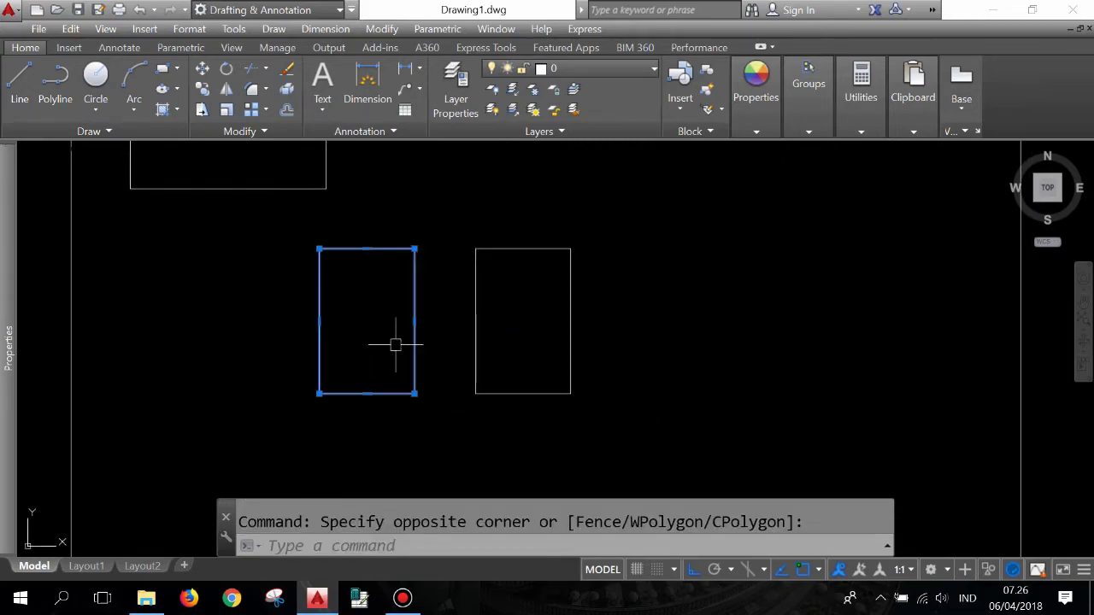
pyautogui.press('Delete')
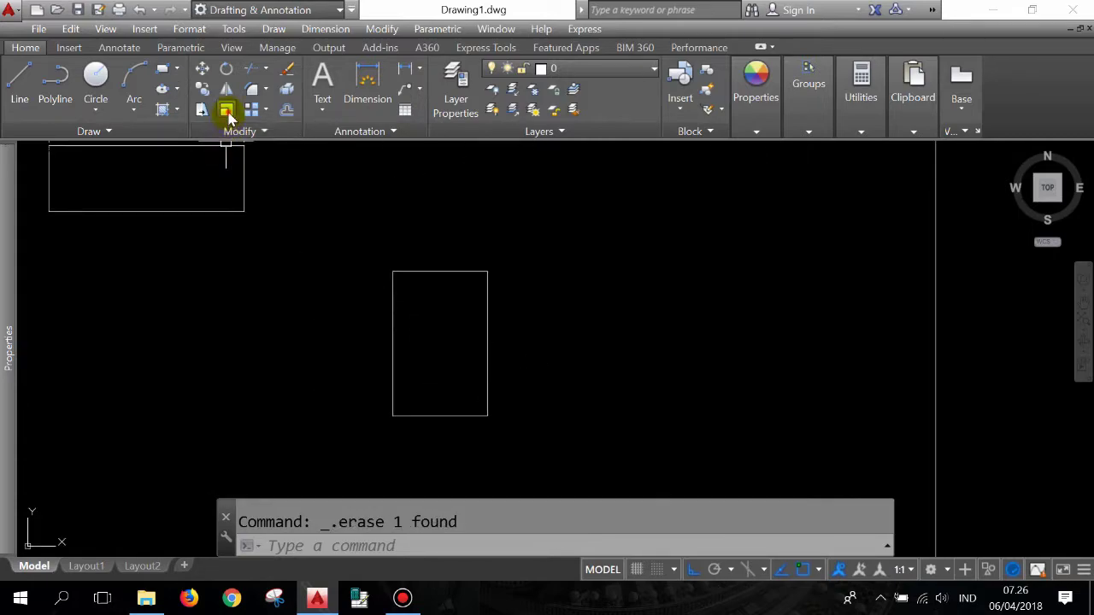
# Step: Scale the remaining rectangle from its bottom midpoint by reference, length 1 to 1.5
pyautogui.click(225, 109)
pyautogui.click(359, 228)
pyautogui.click(536, 454)
pyautogui.press('Return')
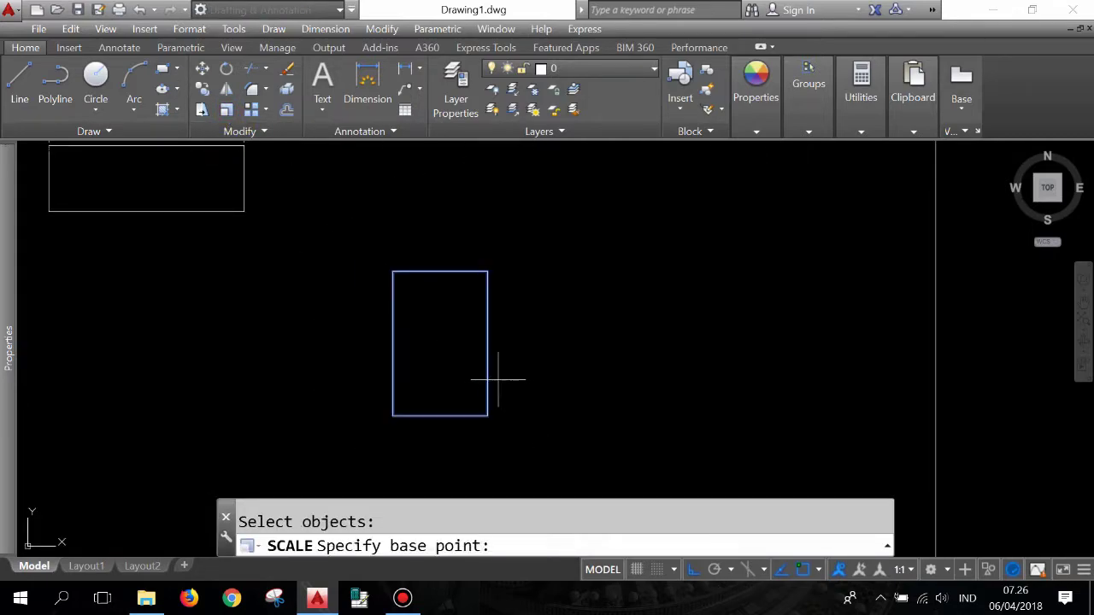
pyautogui.click(439, 416)
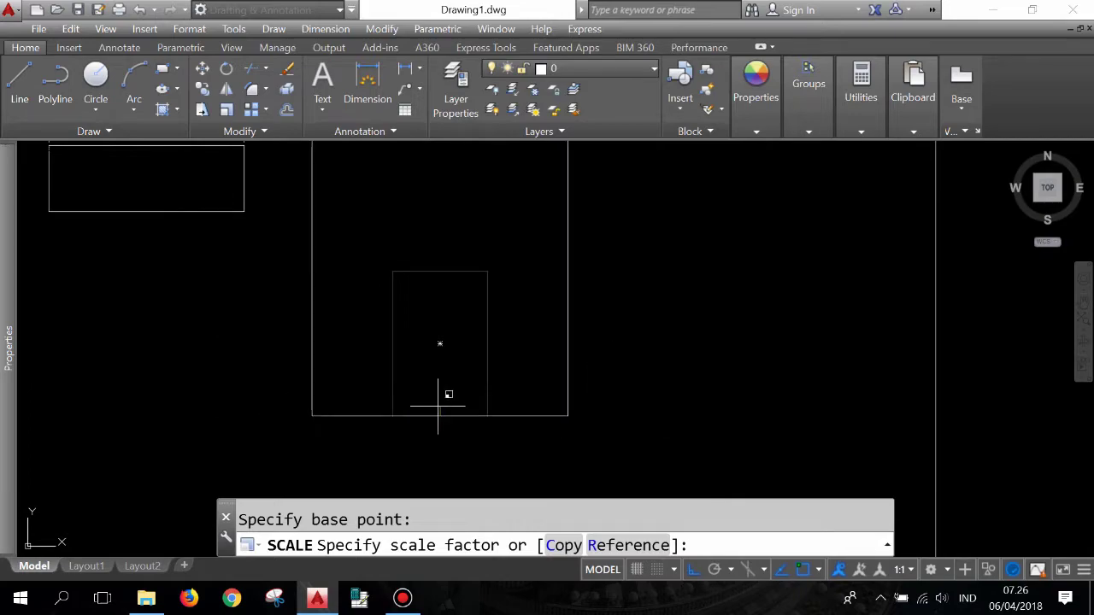
pyautogui.scroll(-2, 440, 417)
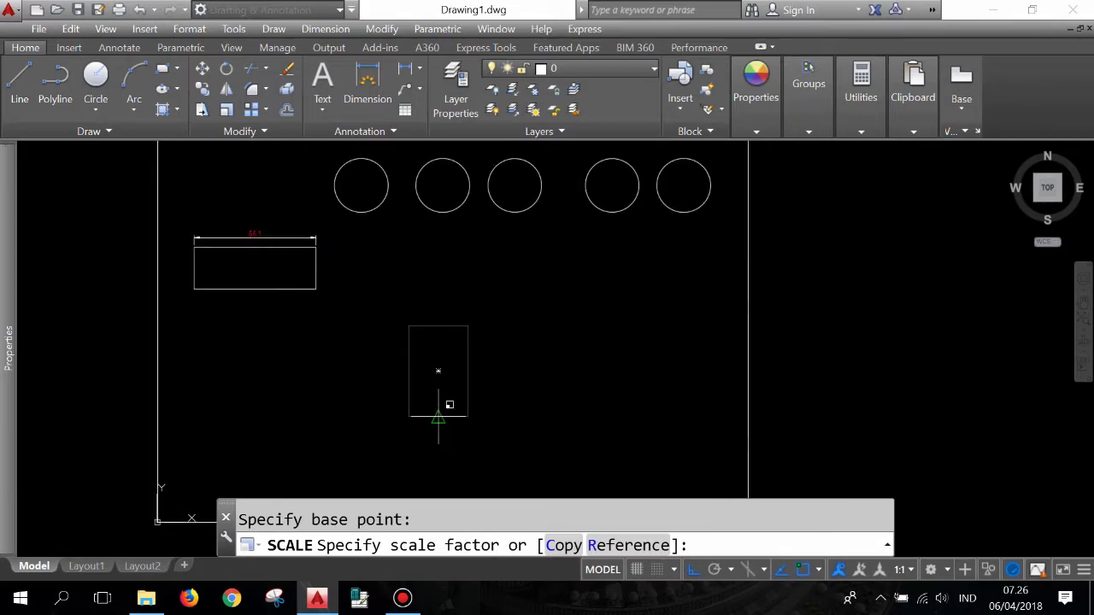
pyautogui.write('r')
pyautogui.press('Return')
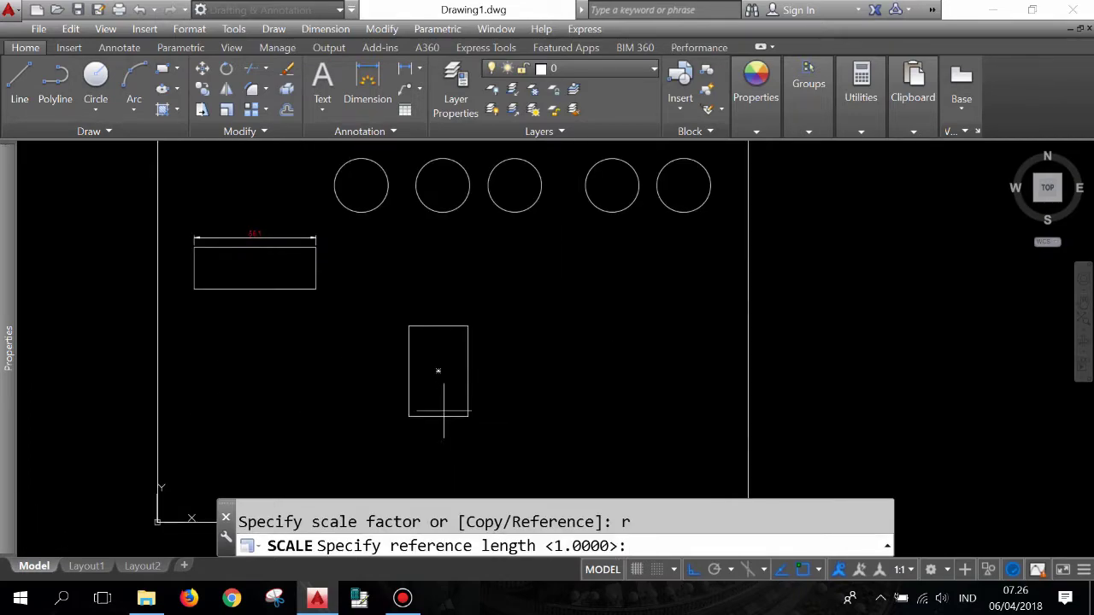
pyautogui.press('Return')
pyautogui.write('1.5')
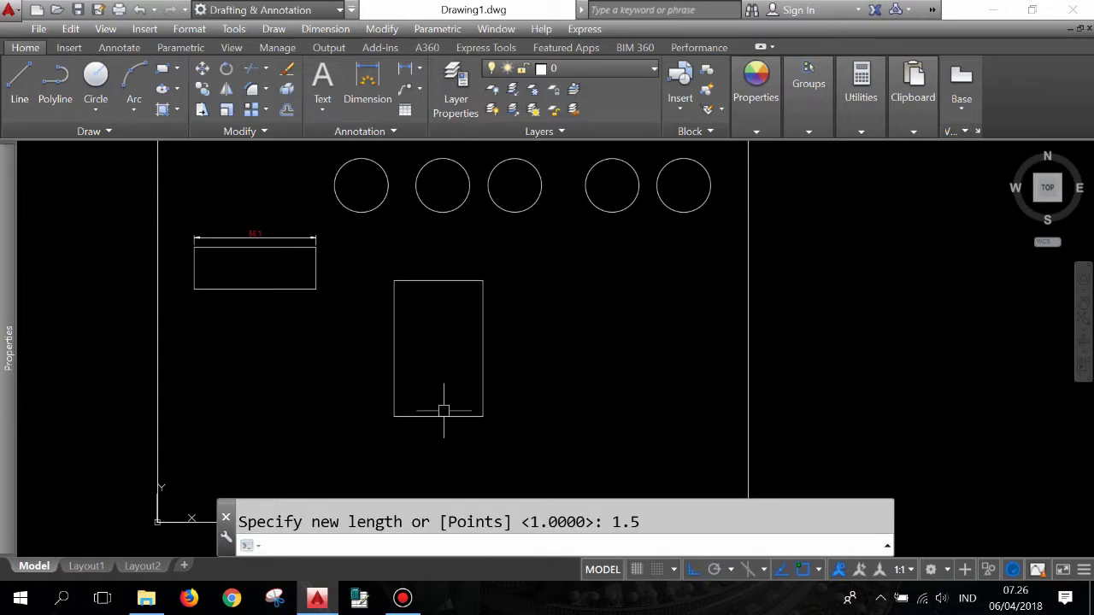
pyautogui.scroll(2, 385, 358)
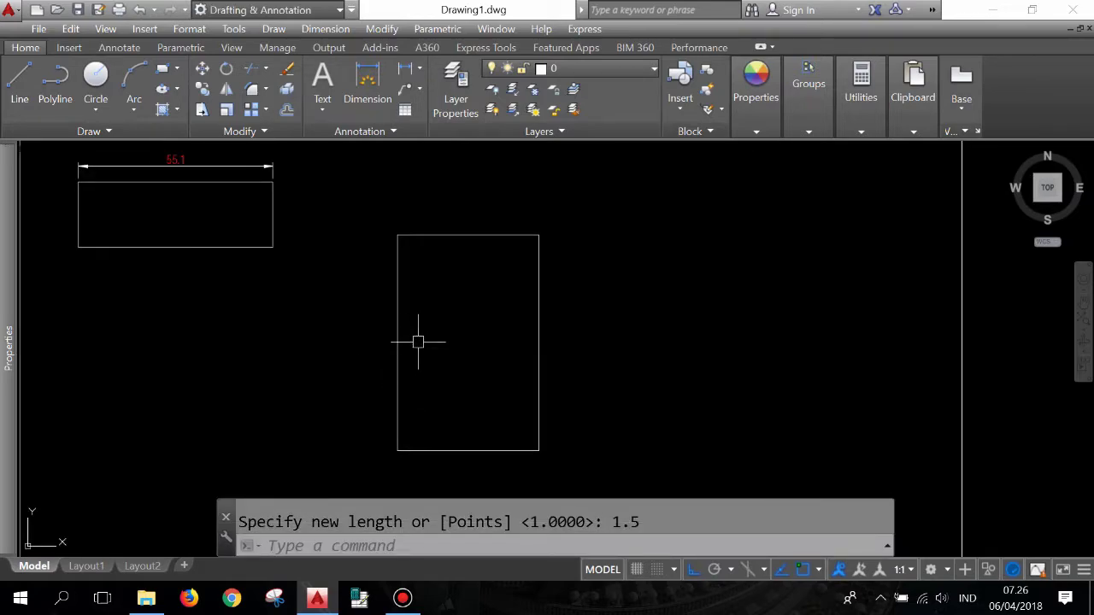
# Step: Rescale the rectangle from its bottom midpoint by reference to a new length of 0.4
pyautogui.write('sc')
pyautogui.press('Return')
pyautogui.click(557, 384)
pyautogui.click(471, 350)
pyautogui.press('Return')
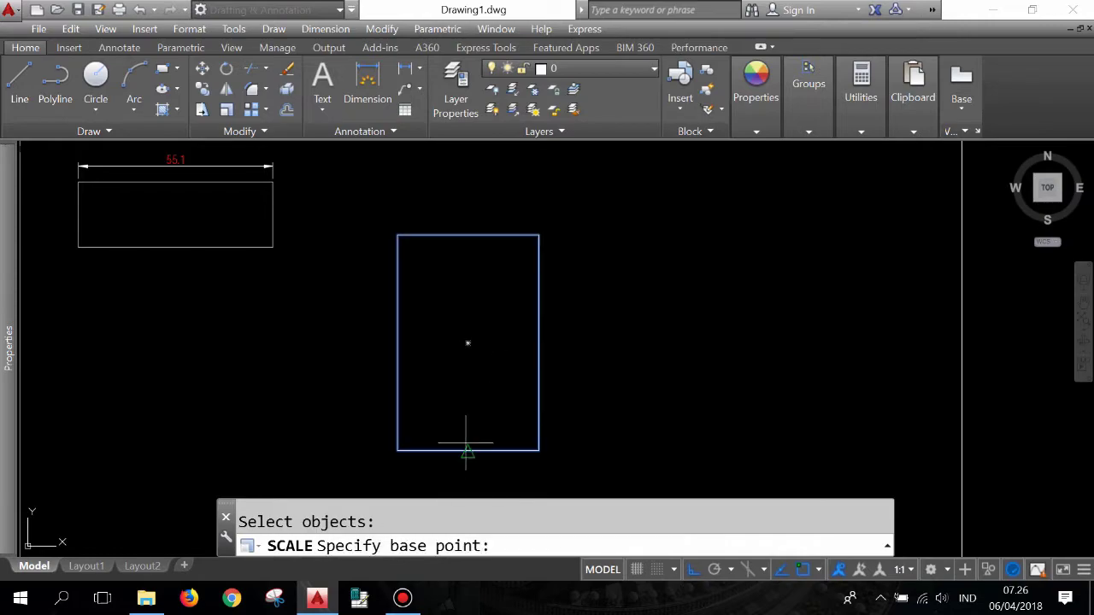
pyautogui.click(465, 444)
pyautogui.write('r')
pyautogui.press('Return')
pyautogui.press('Return')
pyautogui.write('.')
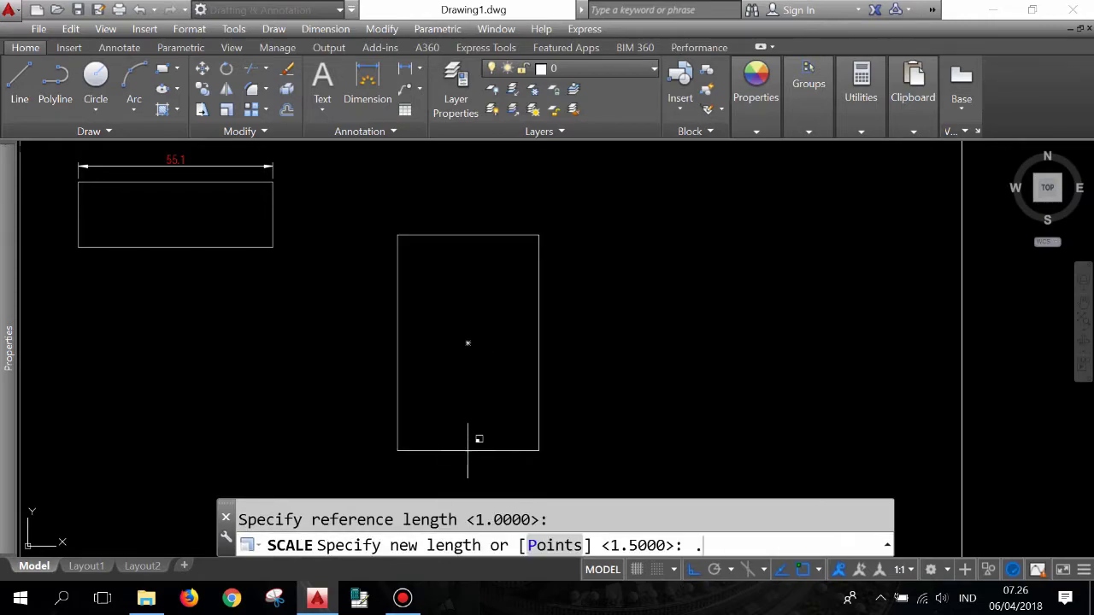
pyautogui.write('4')
pyautogui.press('Return')
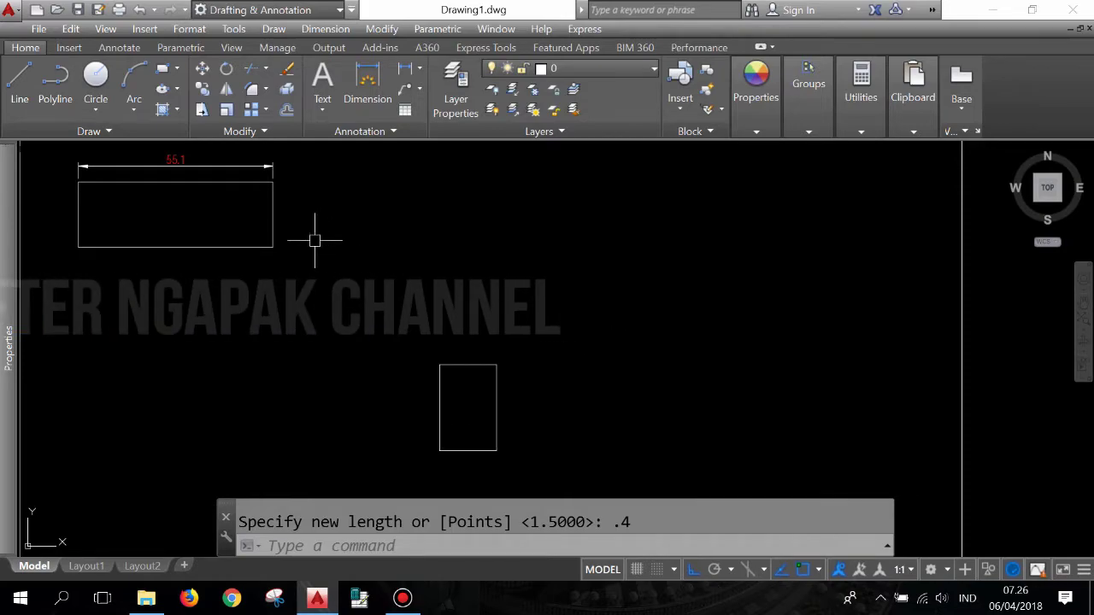
pyautogui.scroll(-2, 359, 162)
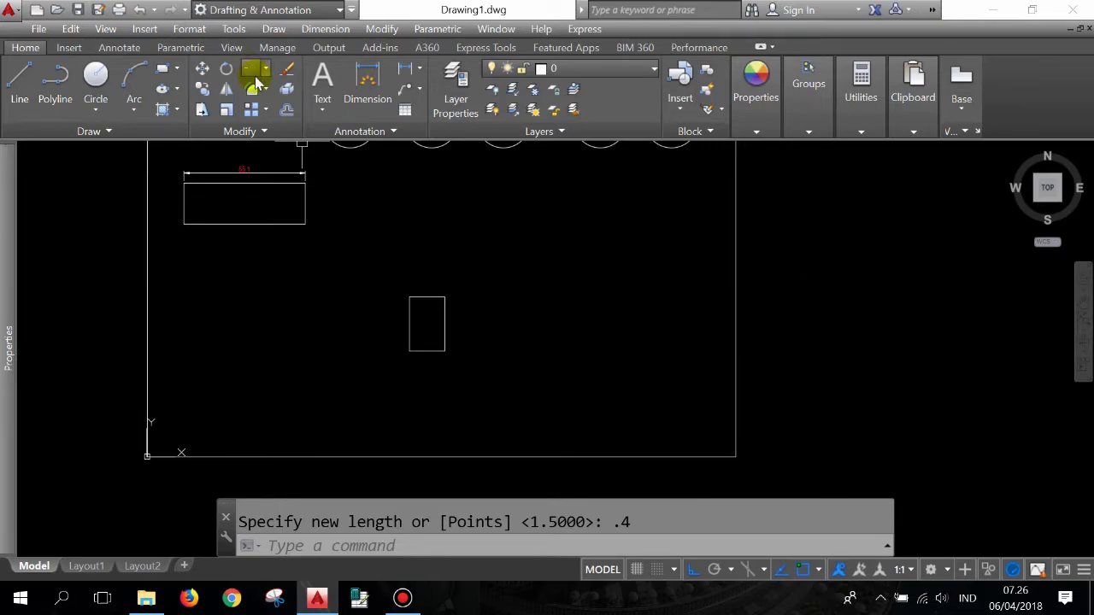
pyautogui.scroll(2, 402, 300)
pyautogui.scroll(2, 403, 320)
# Step: Draw a horizontal line across the small rectangle, extending past both sides
pyautogui.write('l')
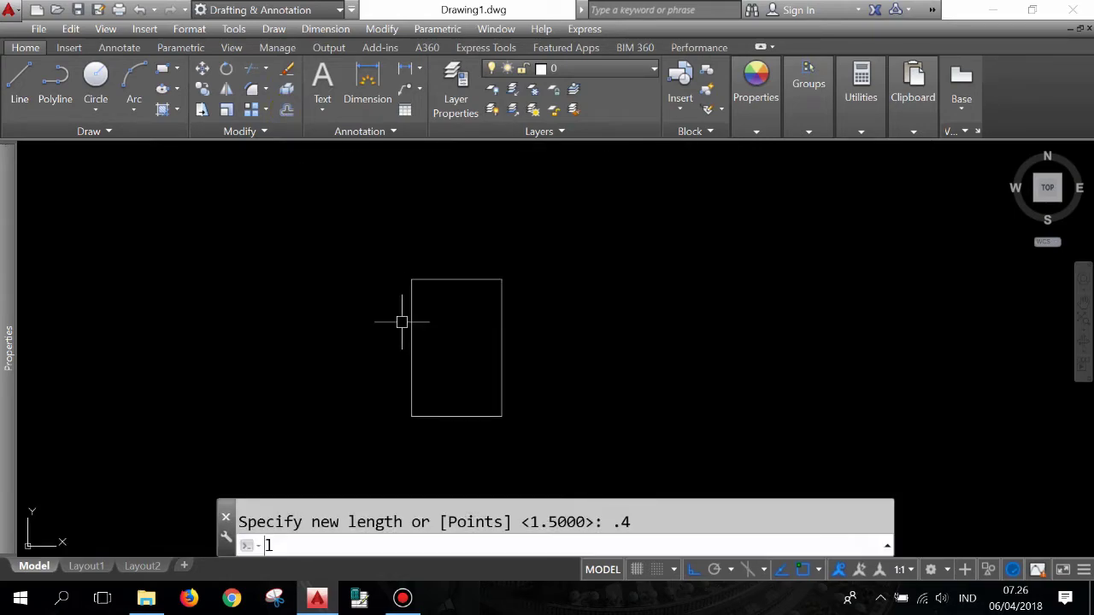
pyautogui.press('Return')
pyautogui.click(360, 340)
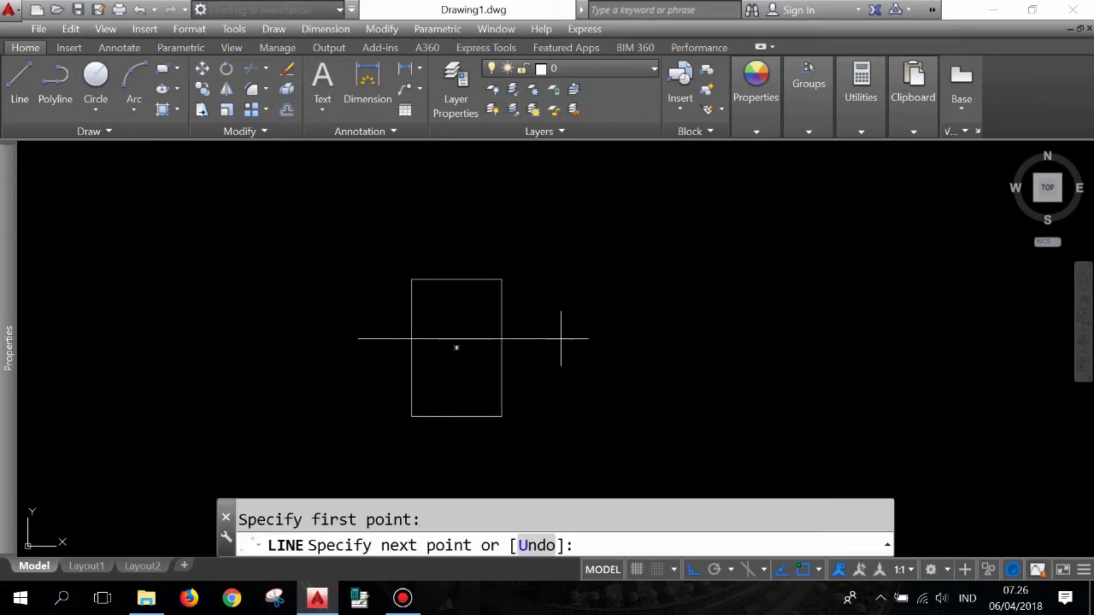
pyautogui.click(572, 339)
pyautogui.press('Escape')
pyautogui.scroll(2, 527, 310)
pyautogui.scroll(-2, 621, 302)
pyautogui.scroll(2, 596, 344)
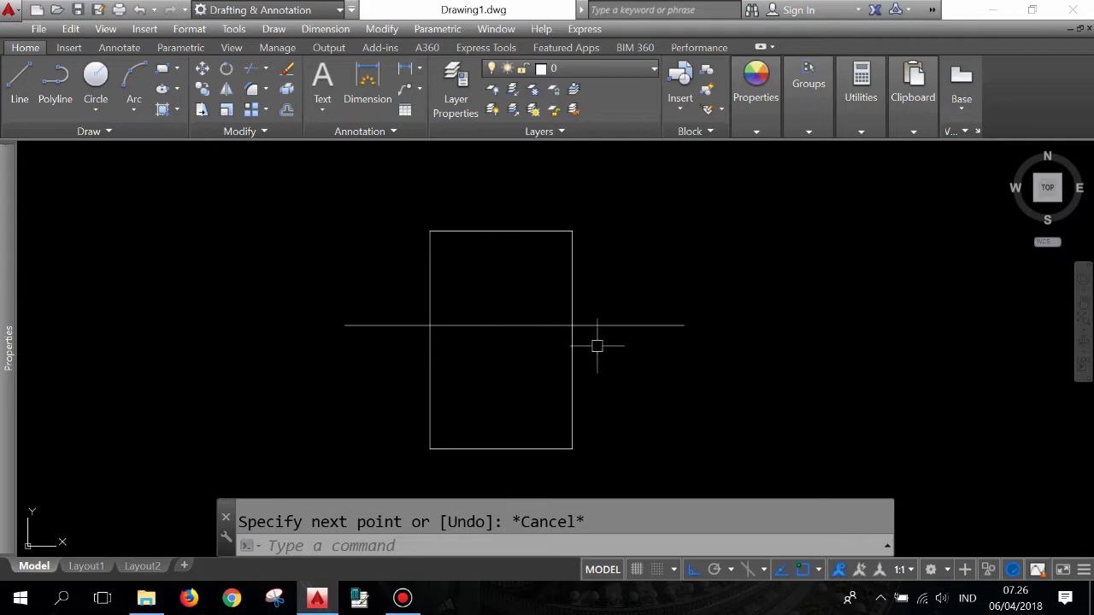
pyautogui.click(632, 302)
pyautogui.press('Escape')
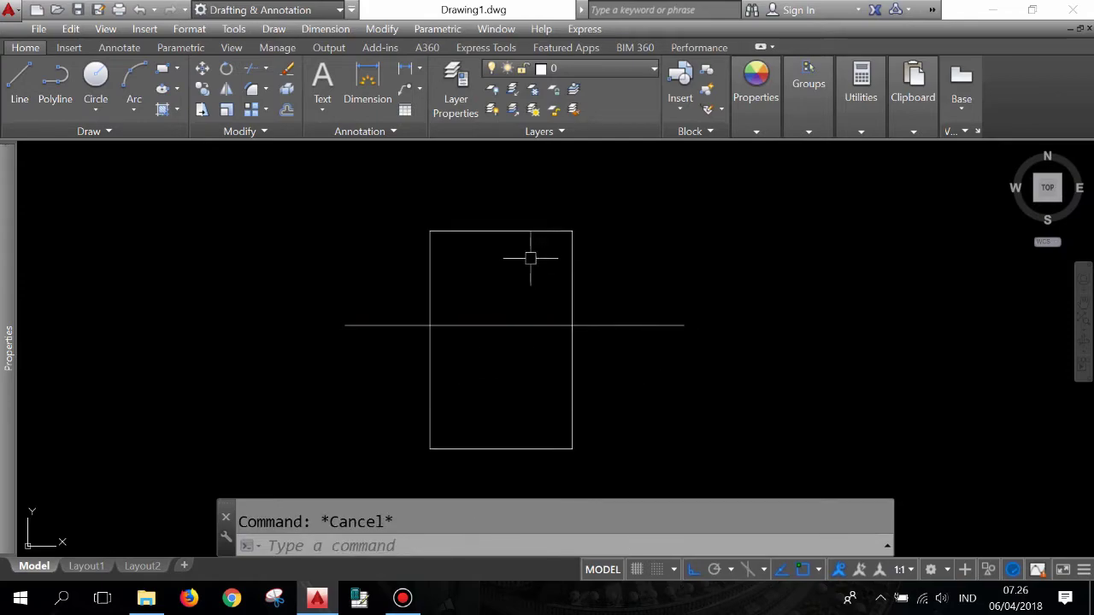
# Step: Trim off the rectangle's part above the line, then zoom to extents
pyautogui.click(250, 68)
pyautogui.click(649, 326)
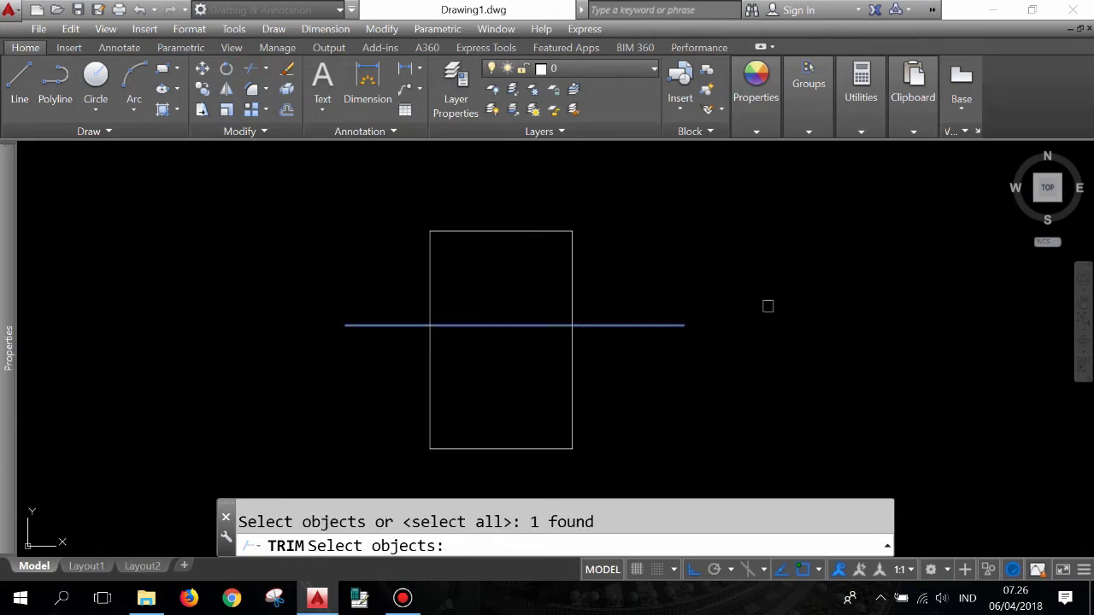
pyautogui.press('Return')
pyautogui.click(572, 272)
pyautogui.press('Return')
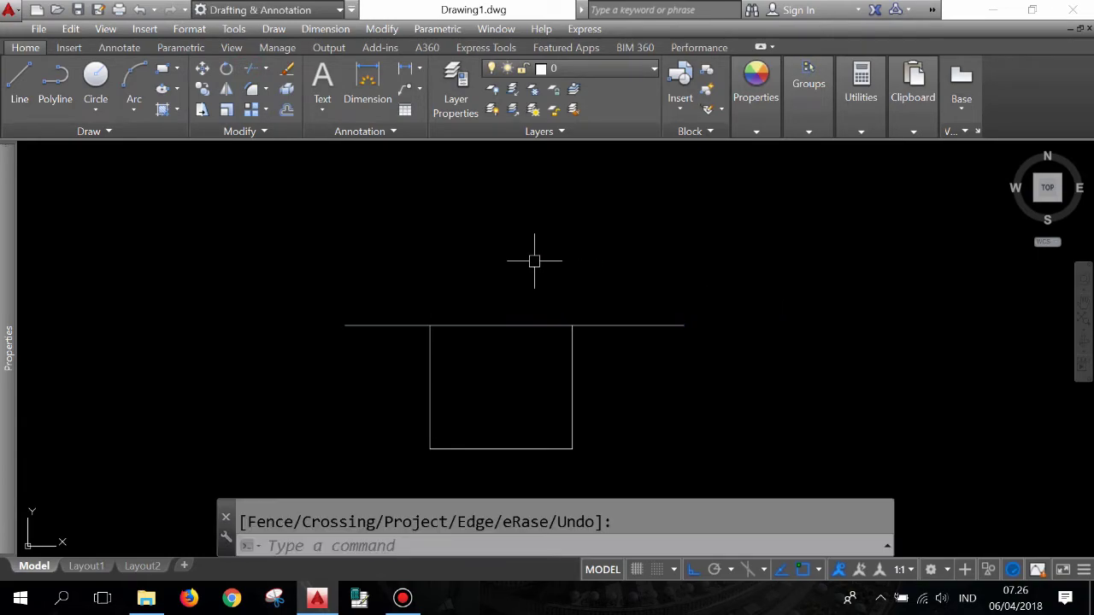
pyautogui.scroll(-5, 497, 269)
pyautogui.scroll(2, 507, 299)
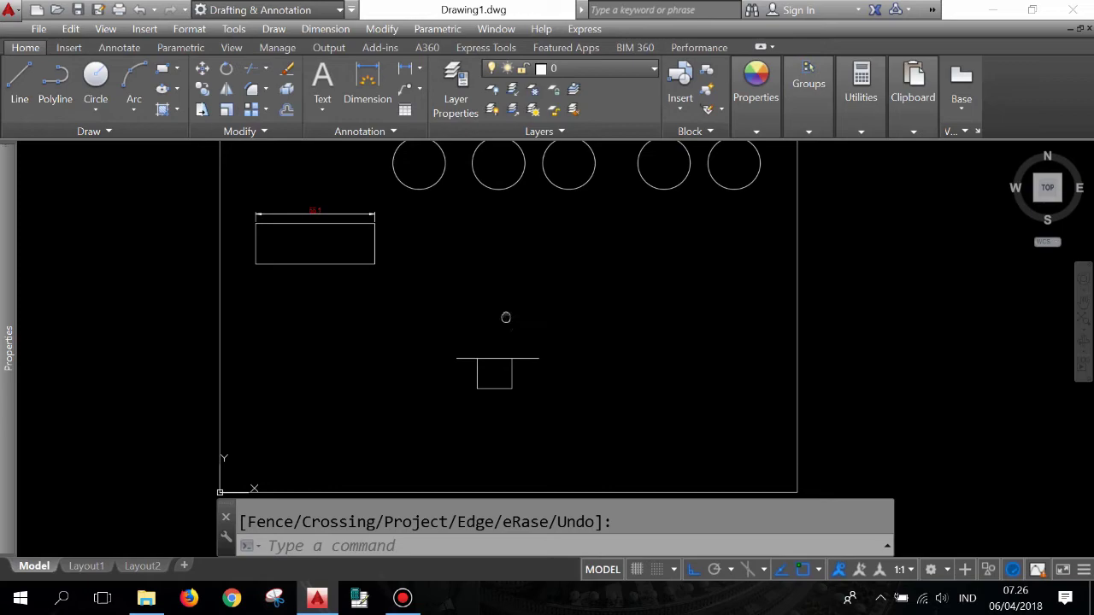
pyautogui.middleClick(506, 317)
pyautogui.middleClick(506, 318)
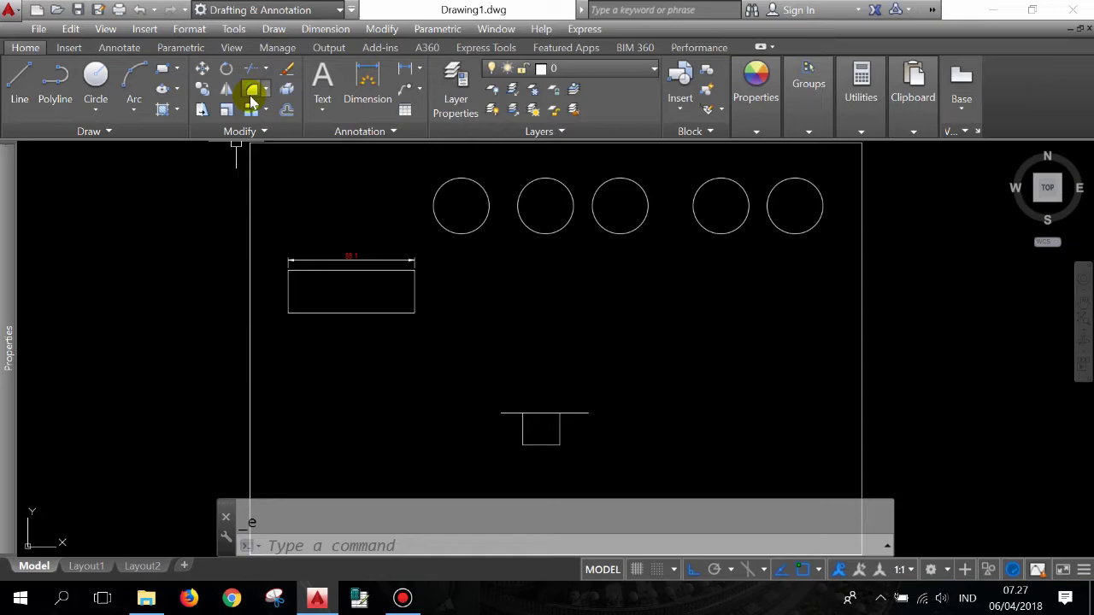
# Step: Erase the trimmed shape and its line, then draw a new, much larger rectangle
pyautogui.click(568, 389)
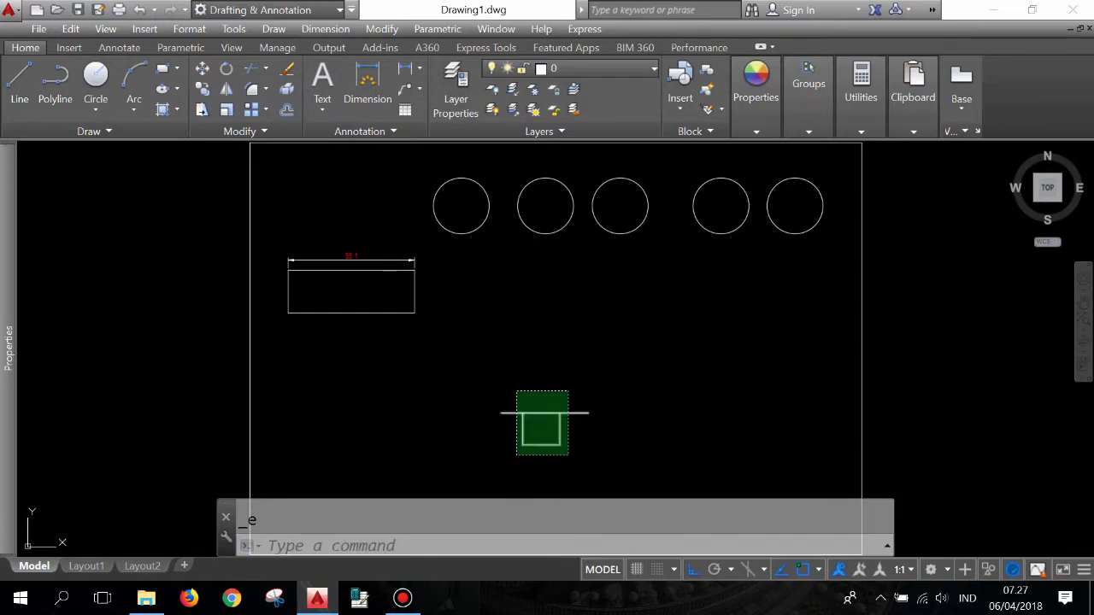
pyautogui.click(501, 419)
pyautogui.press('Delete')
pyautogui.write('rec')
pyautogui.press('Return')
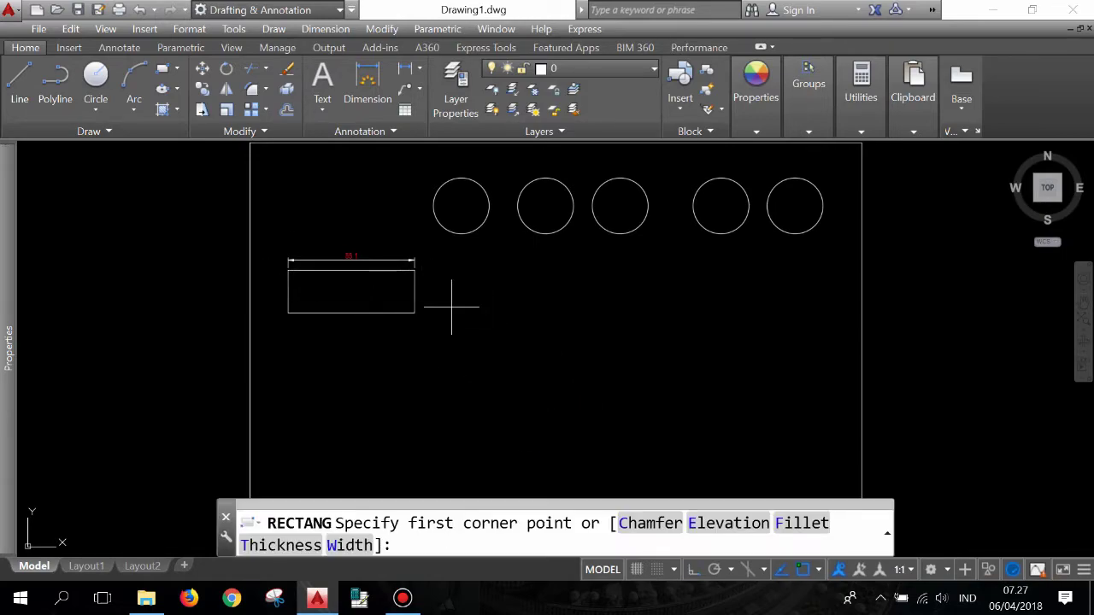
pyautogui.click(492, 319)
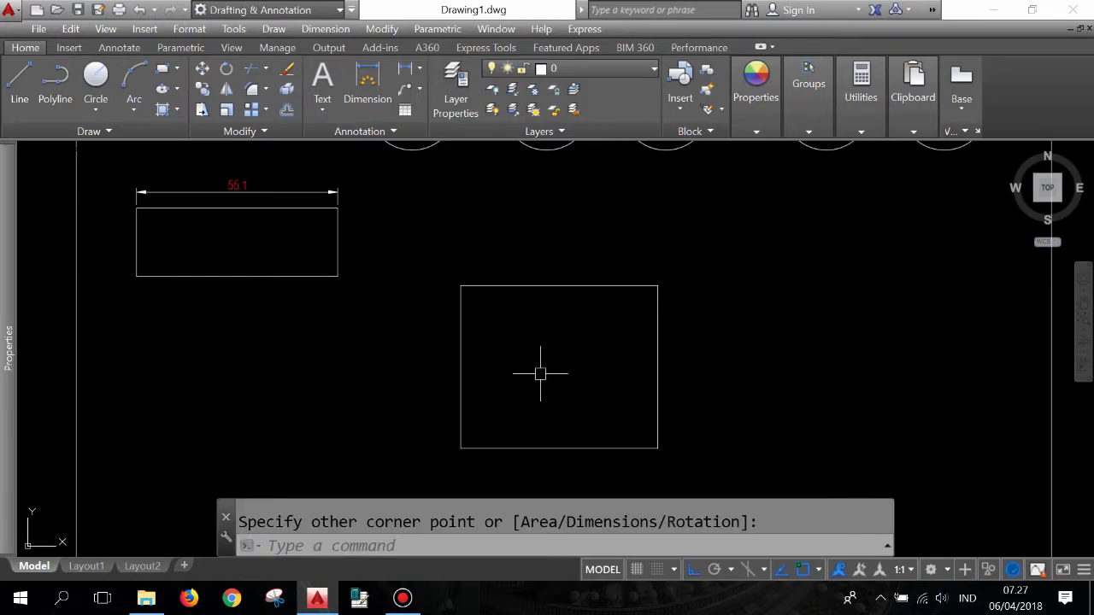
pyautogui.scroll(2, 545, 373)
pyautogui.scroll(2, 517, 385)
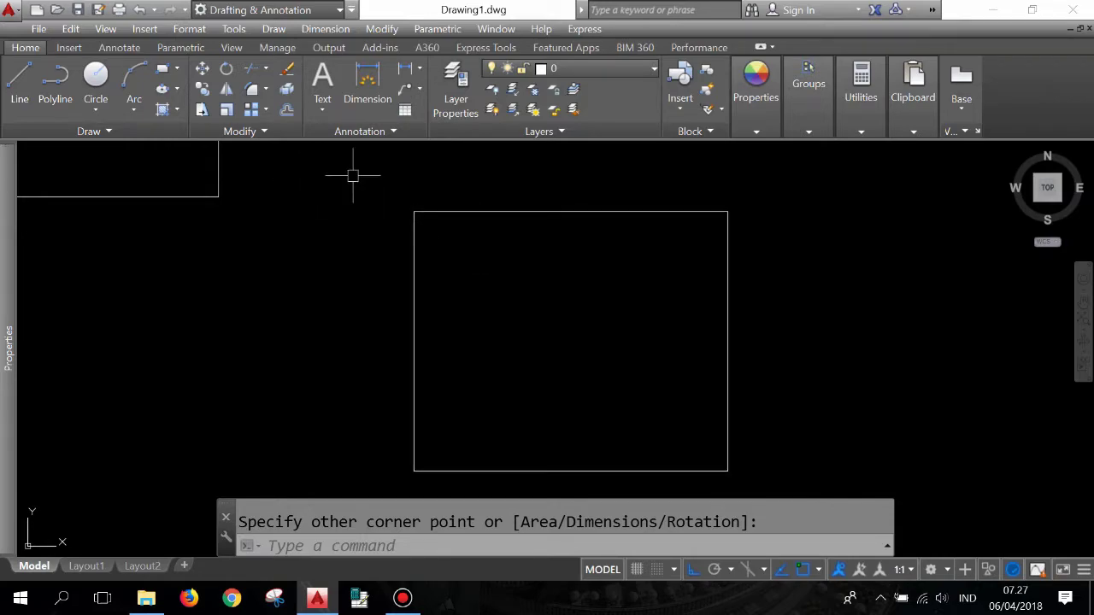
# Step: Try a linear dimension on the rectangle's left edge, cancel it, and start Fillet
pyautogui.click(406, 70)
pyautogui.click(414, 212)
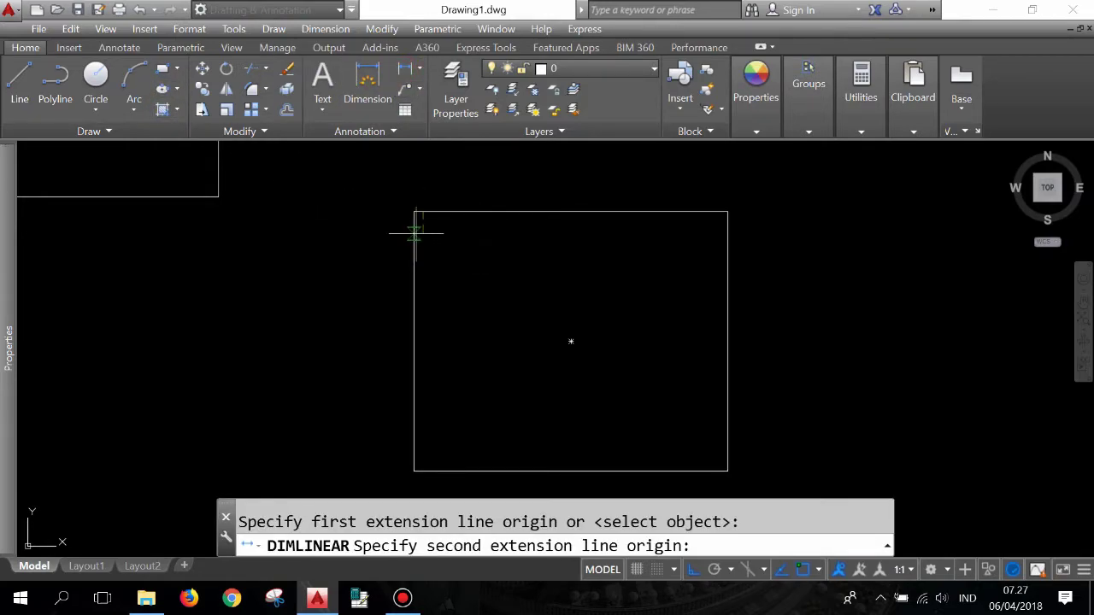
pyautogui.press('Escape')
pyautogui.press('Return')
pyautogui.click(415, 212)
pyautogui.click(414, 262)
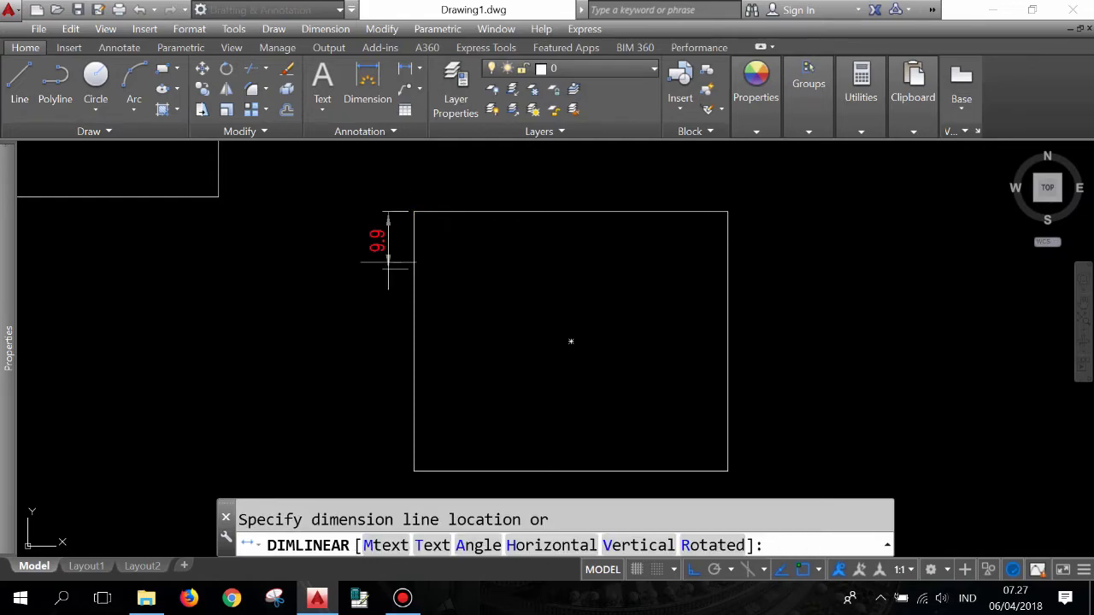
pyautogui.press('Escape')
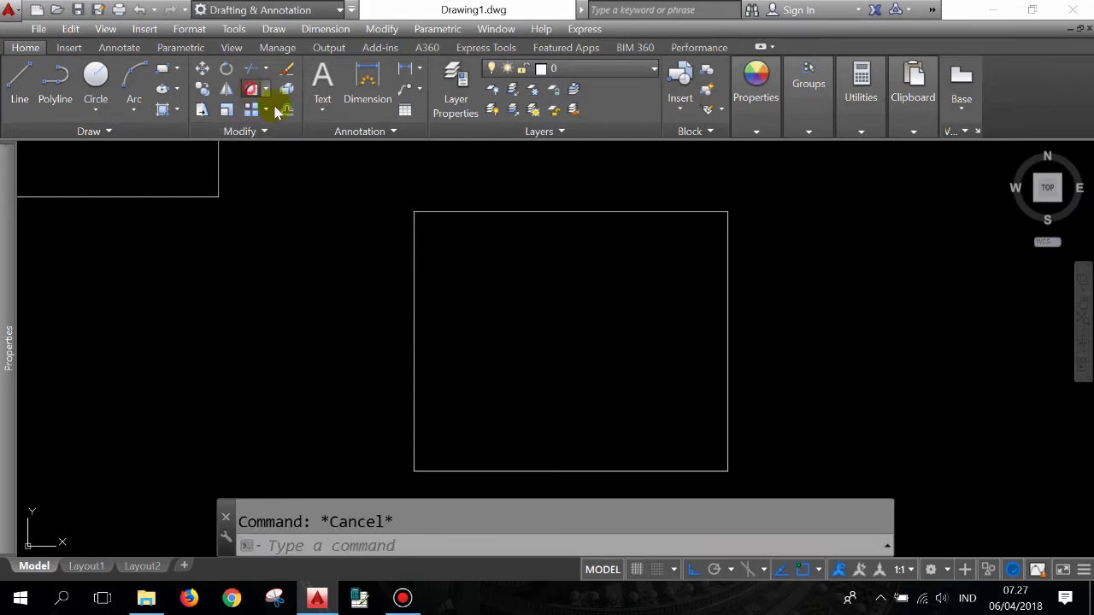
pyautogui.click(253, 89)
pyautogui.write('r')
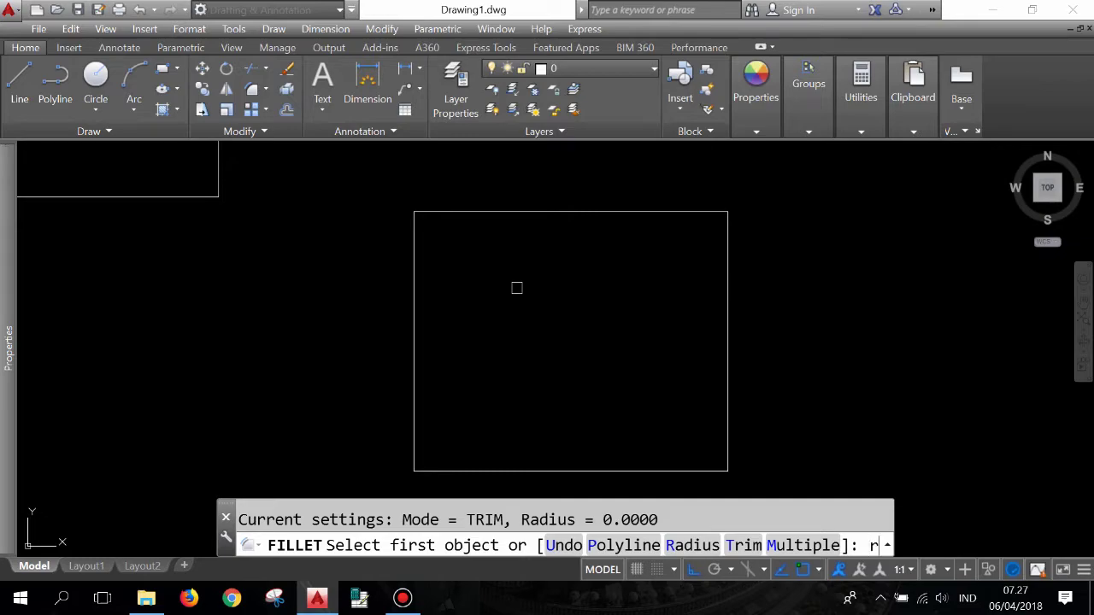
# Step: Fillet both top corners of the square with radius 10
pyautogui.press('Return')
pyautogui.write('10')
pyautogui.press('Return')
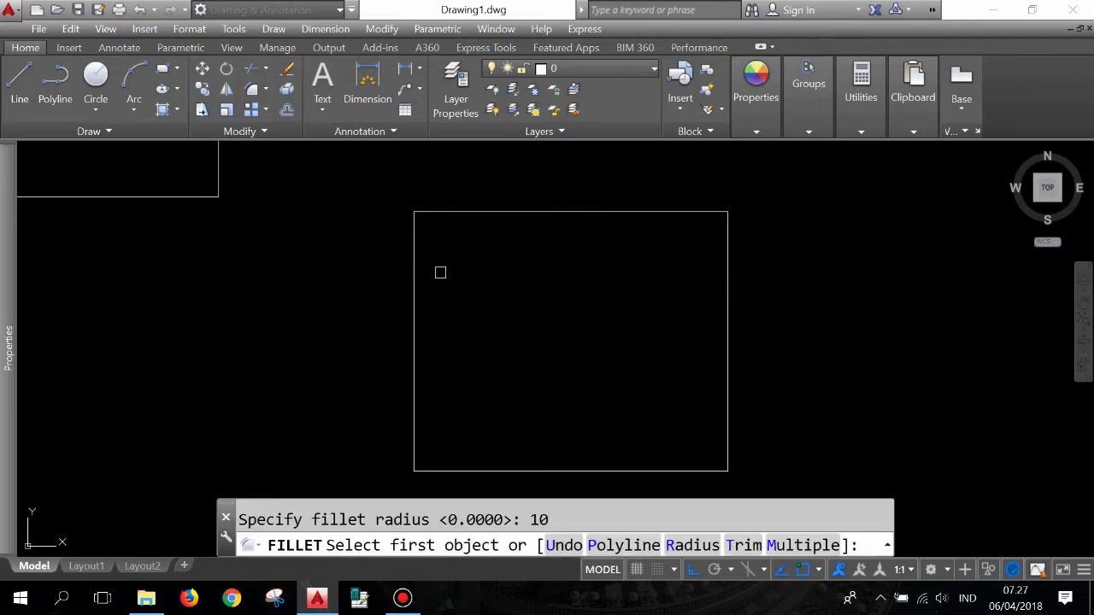
pyautogui.click(415, 257)
pyautogui.click(456, 211)
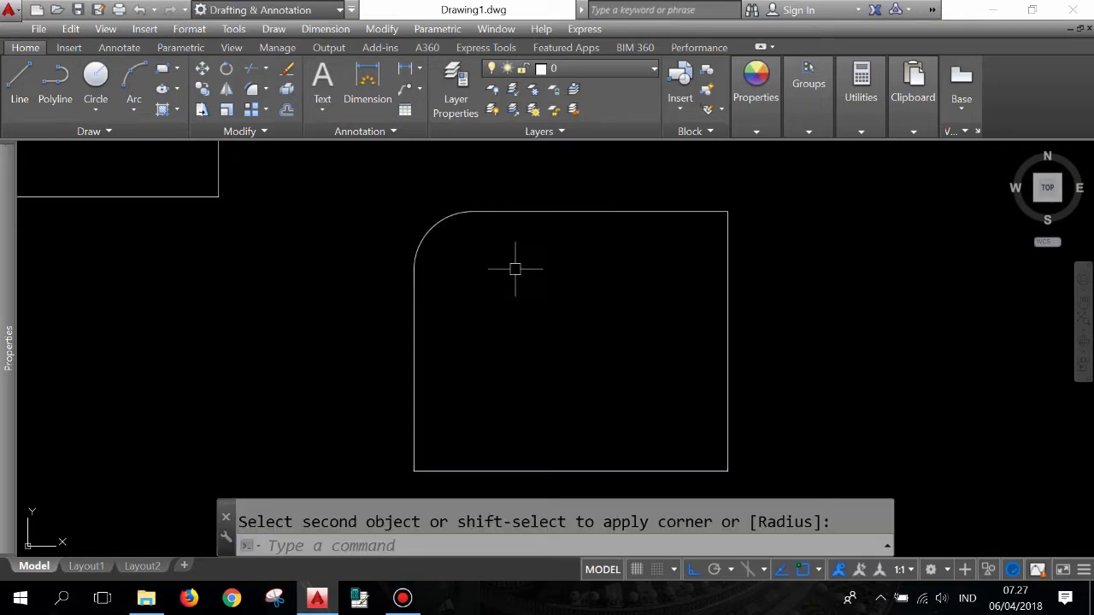
pyautogui.press('Return')
pyautogui.click(701, 214)
pyautogui.click(726, 274)
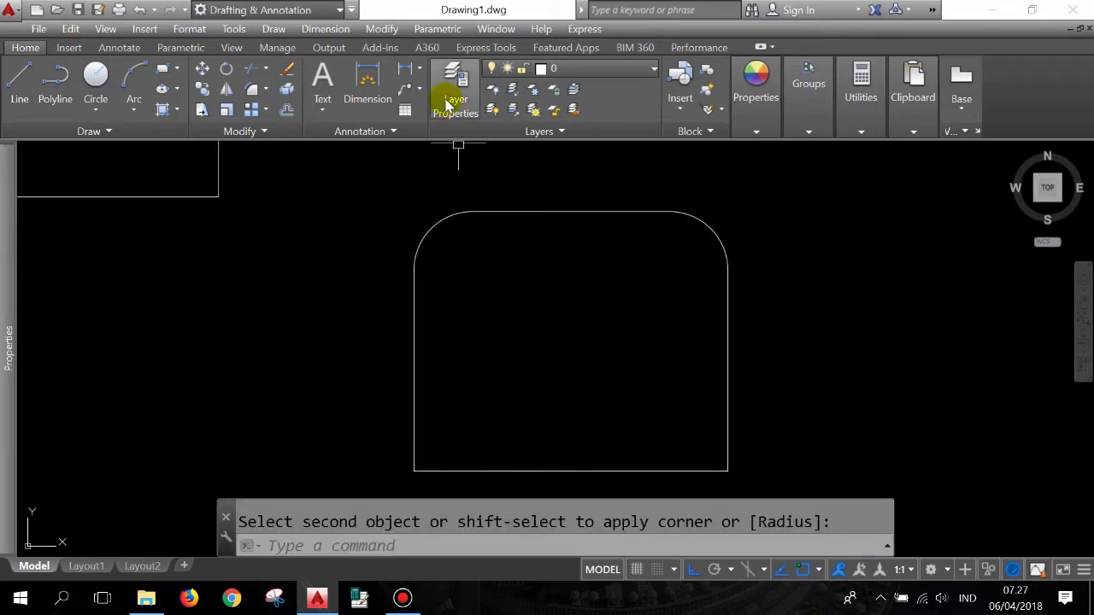
# Step: Place an R10 radius dimension on the top-right rounded corner
pyautogui.click(419, 68)
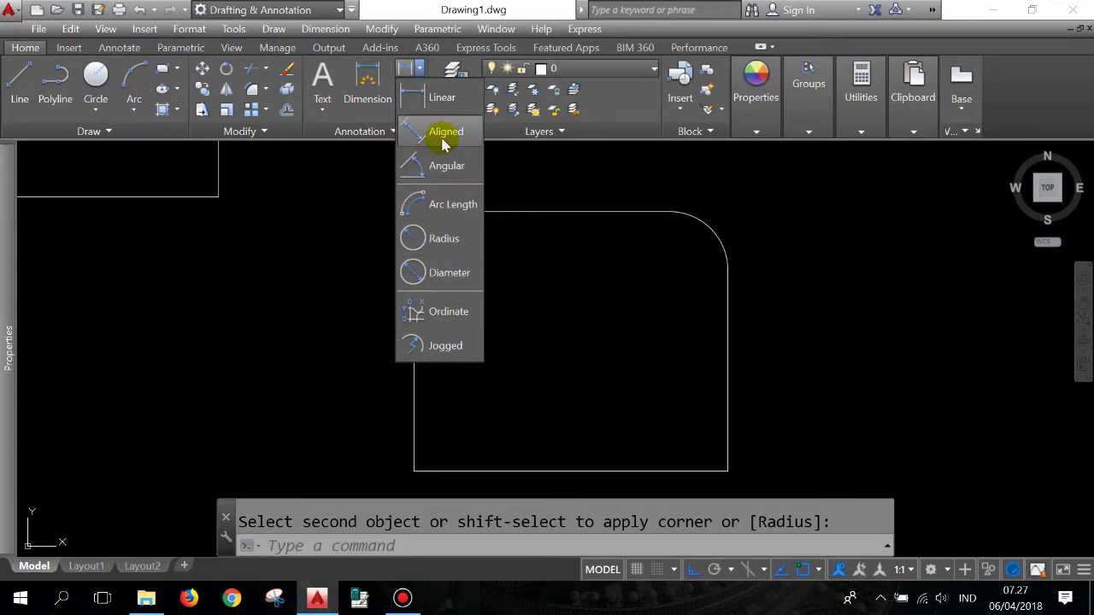
pyautogui.click(449, 238)
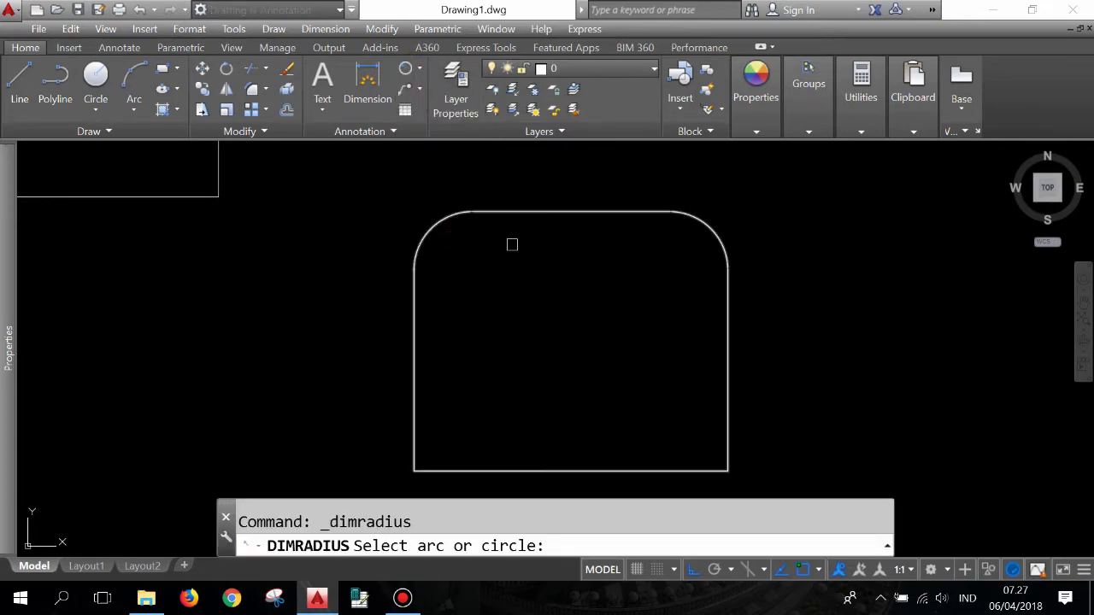
pyautogui.click(709, 228)
pyautogui.scroll(-4, 614, 341)
pyautogui.scroll(4, 662, 266)
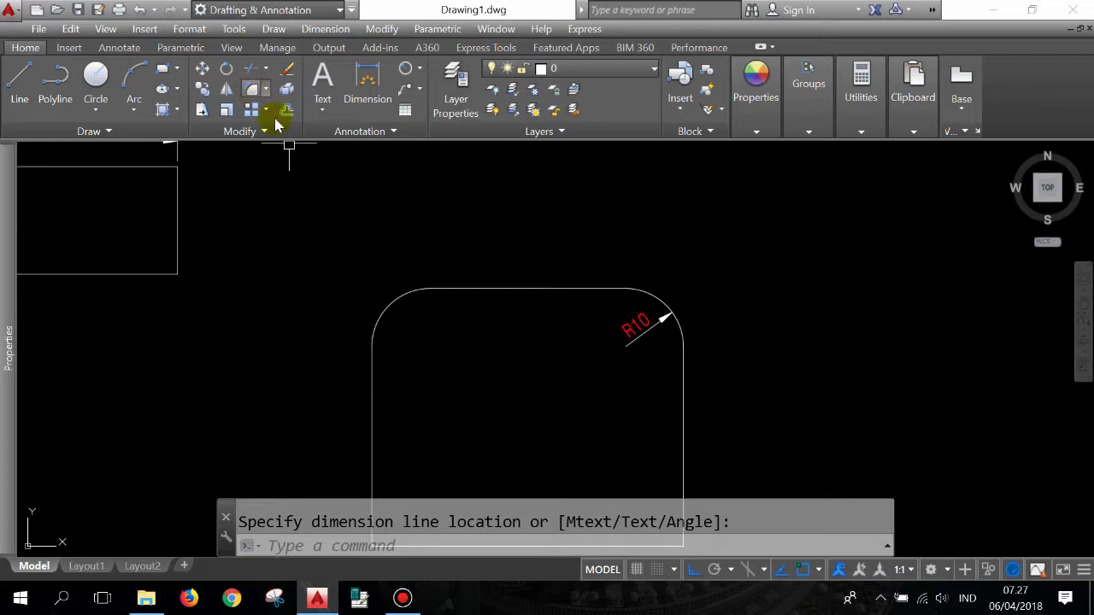
pyautogui.scroll(-2, 408, 178)
pyautogui.scroll(-1, 481, 239)
pyautogui.scroll(-1, 434, 259)
pyautogui.scroll(-1, 434, 258)
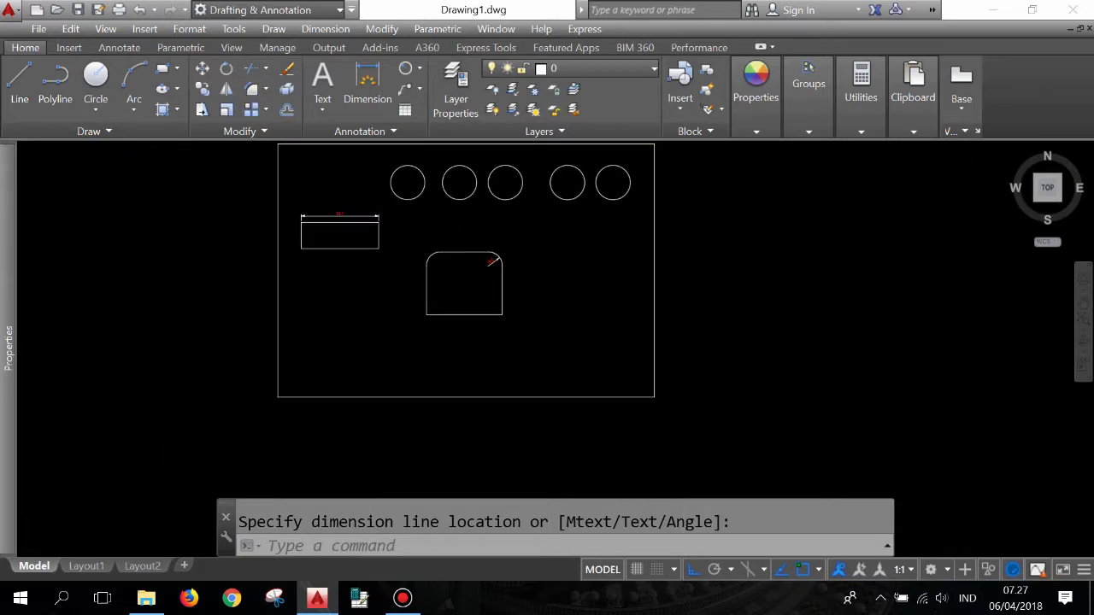
pyautogui.scroll(1, 420, 224)
pyautogui.click(420, 222)
# Step: Move the rounded rectangle and its dimension down beneath the dimensioned rectangle
pyautogui.click(634, 362)
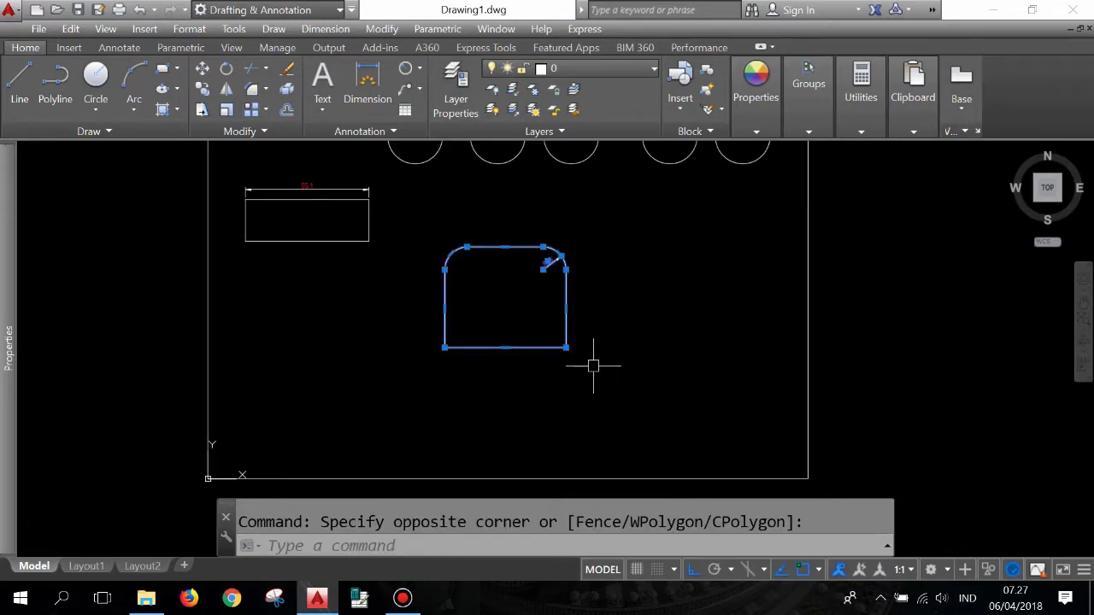
pyautogui.write('m')
pyautogui.press('Return')
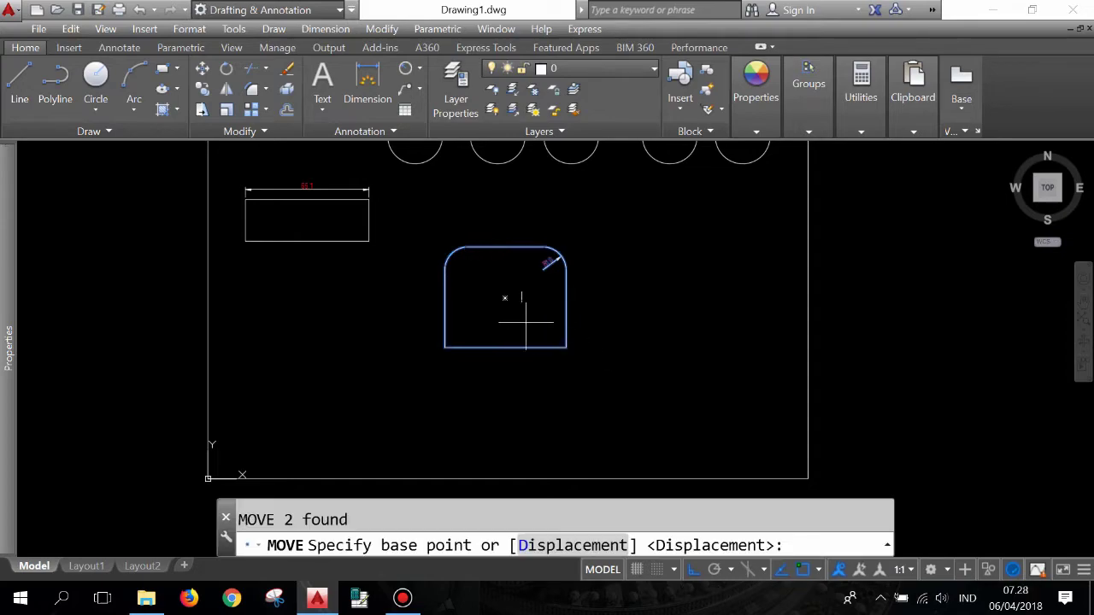
pyautogui.click(513, 307)
pyautogui.press('F8')
pyautogui.click(325, 343)
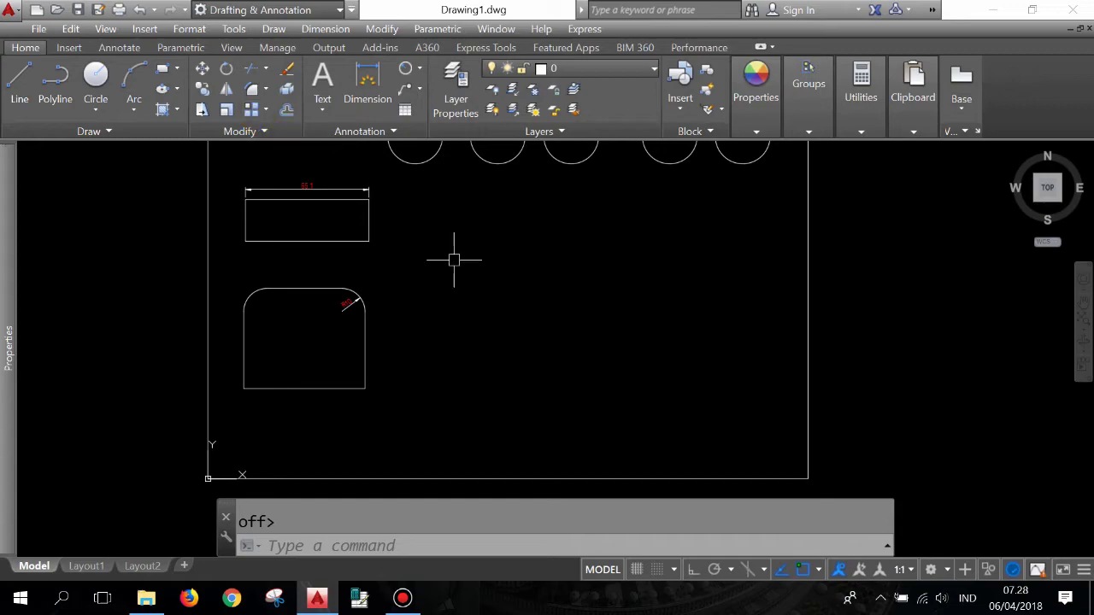
pyautogui.scroll(-1, 449, 325)
pyautogui.scroll(1, 499, 283)
# Step: Copy the top-left circle into the empty area below the circle row
pyautogui.write('co')
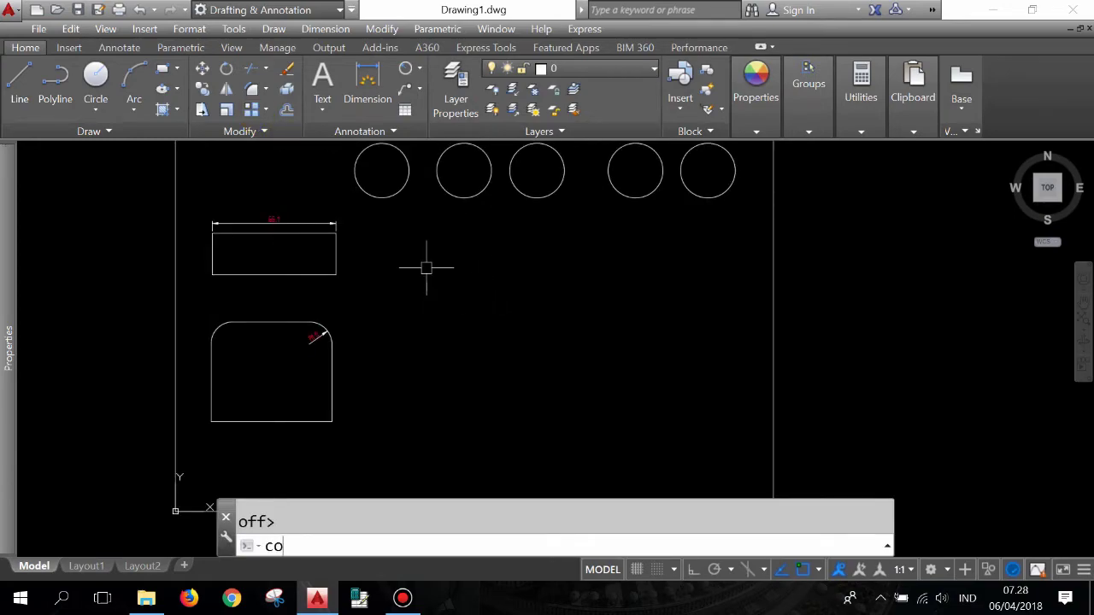
pyautogui.press('Return')
pyautogui.click(383, 195)
pyautogui.press('Return')
pyautogui.click(382, 170)
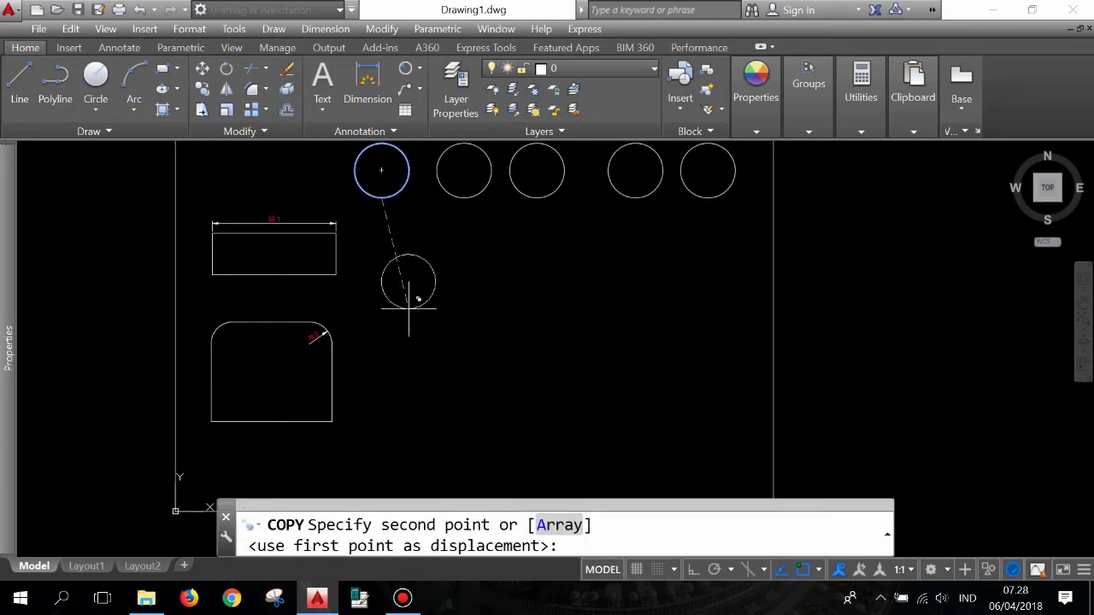
pyautogui.click(397, 329)
pyautogui.press('Escape')
pyautogui.scroll(2, 552, 269)
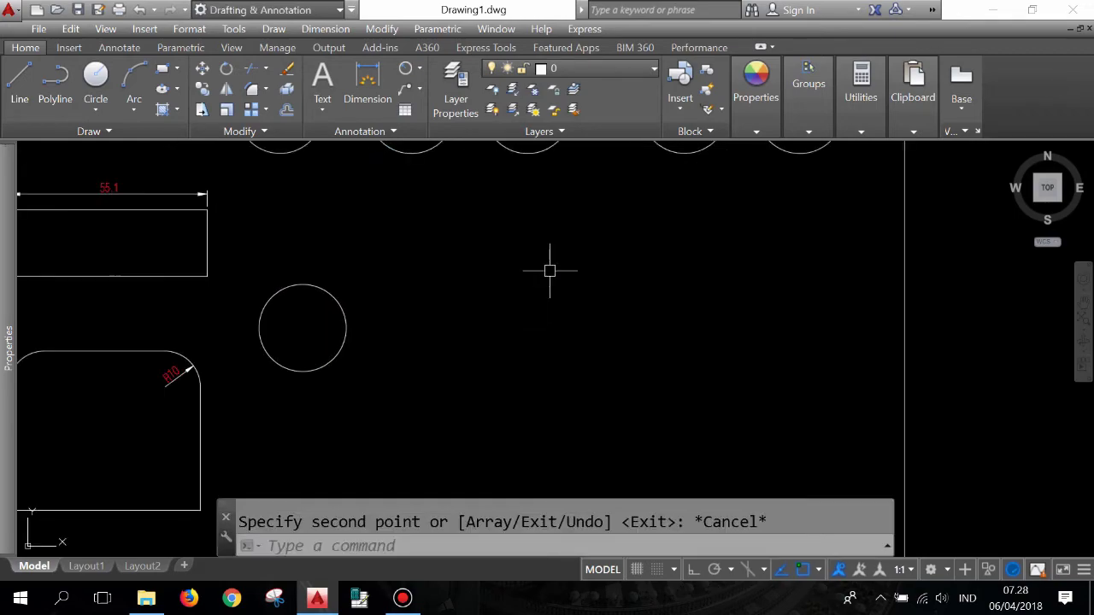
pyautogui.moveTo(341, 352); pyautogui.dragTo(333, 371, button='middle')
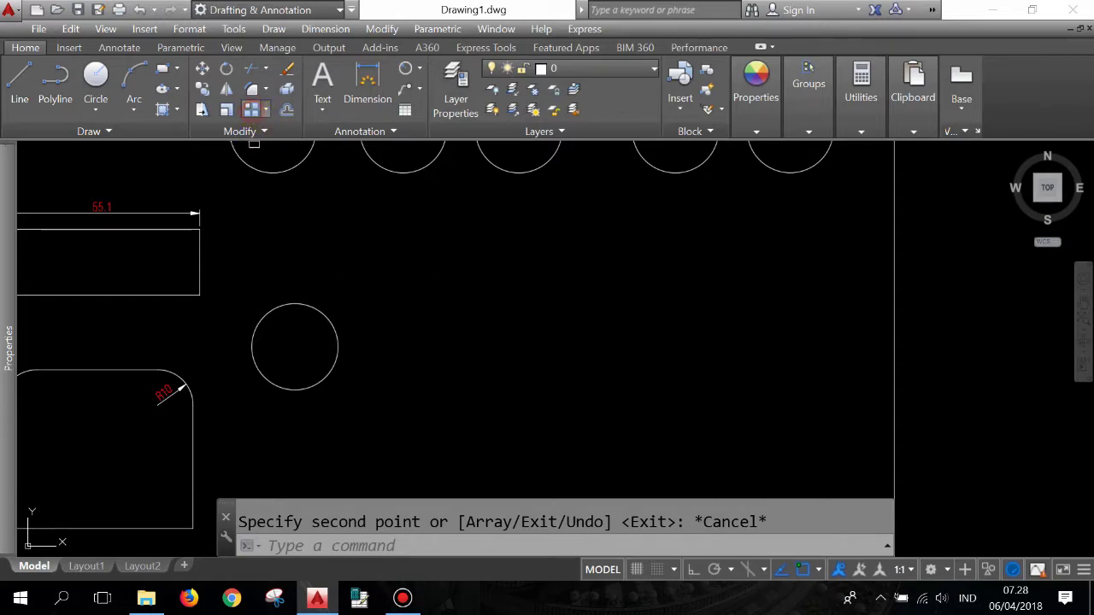
# Step: Start a rectangular array using the copied circle as the source
pyautogui.click(251, 110)
pyautogui.click(376, 392)
pyautogui.click(292, 342)
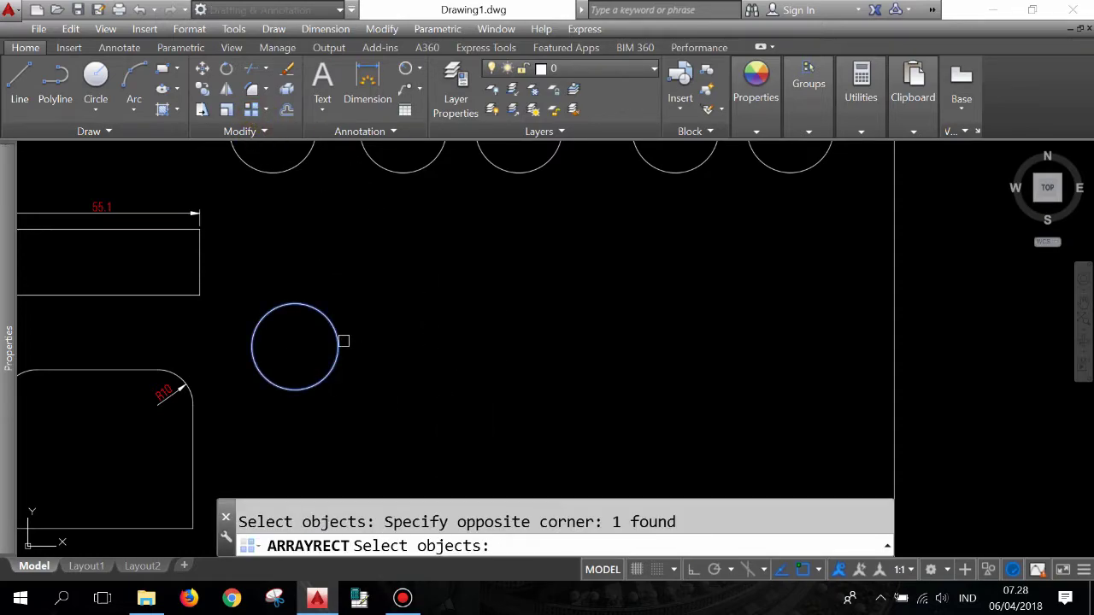
pyautogui.press('Return')
pyautogui.scroll(-4, 426, 346)
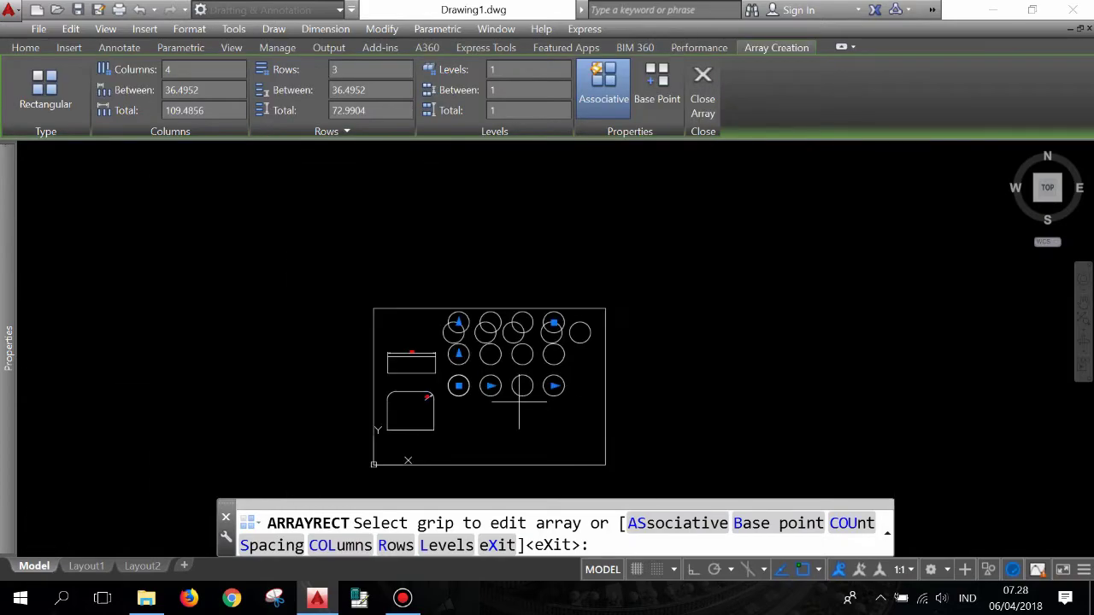
pyautogui.scroll(2, 504, 376)
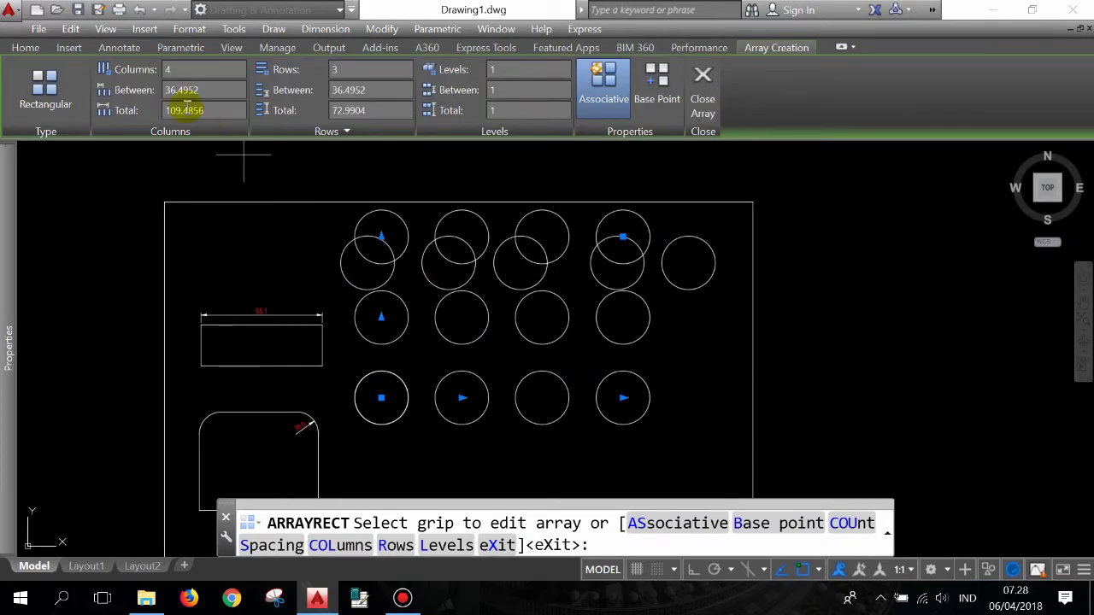
# Step: Set the array to 1 row and 5 columns and accept it
pyautogui.click(185, 71)
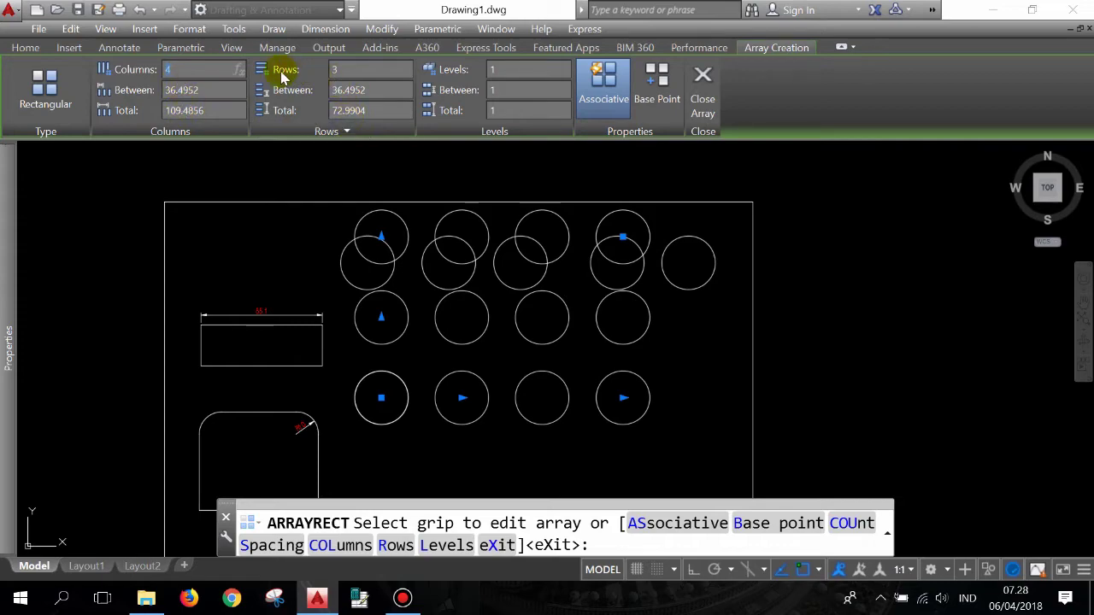
pyautogui.click(353, 70)
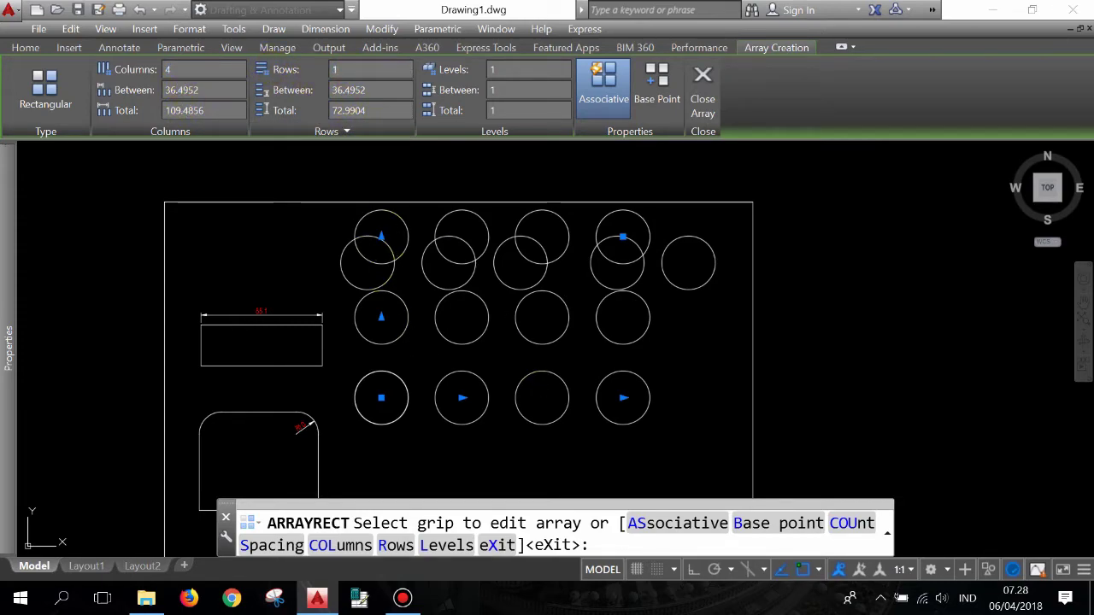
pyautogui.write('1')
pyautogui.press('Return')
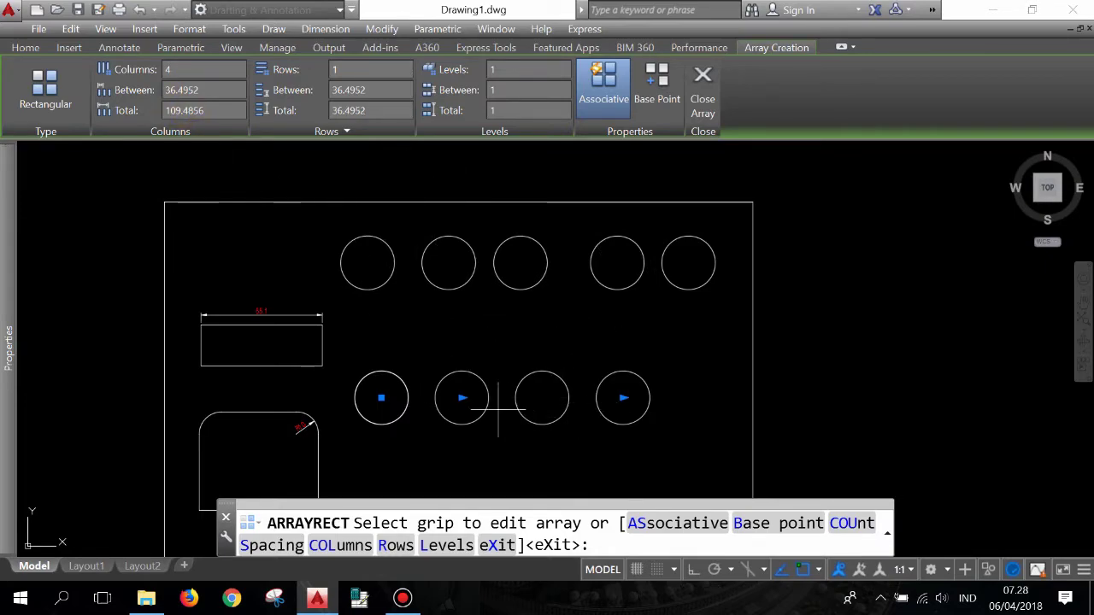
pyautogui.click(169, 70)
pyautogui.write('5')
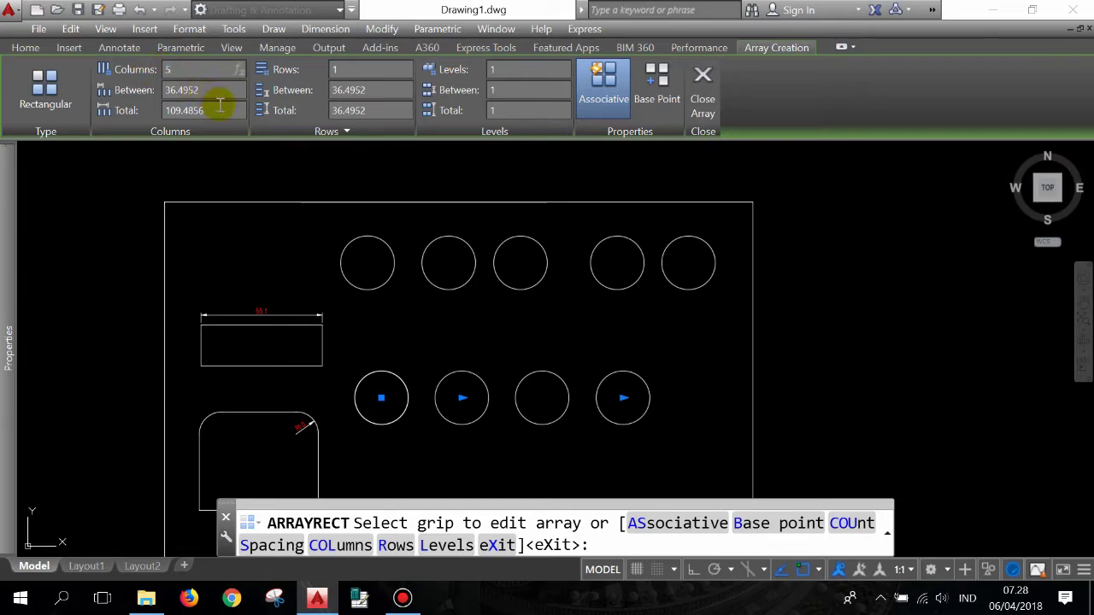
pyautogui.press('Return')
pyautogui.press('Return')
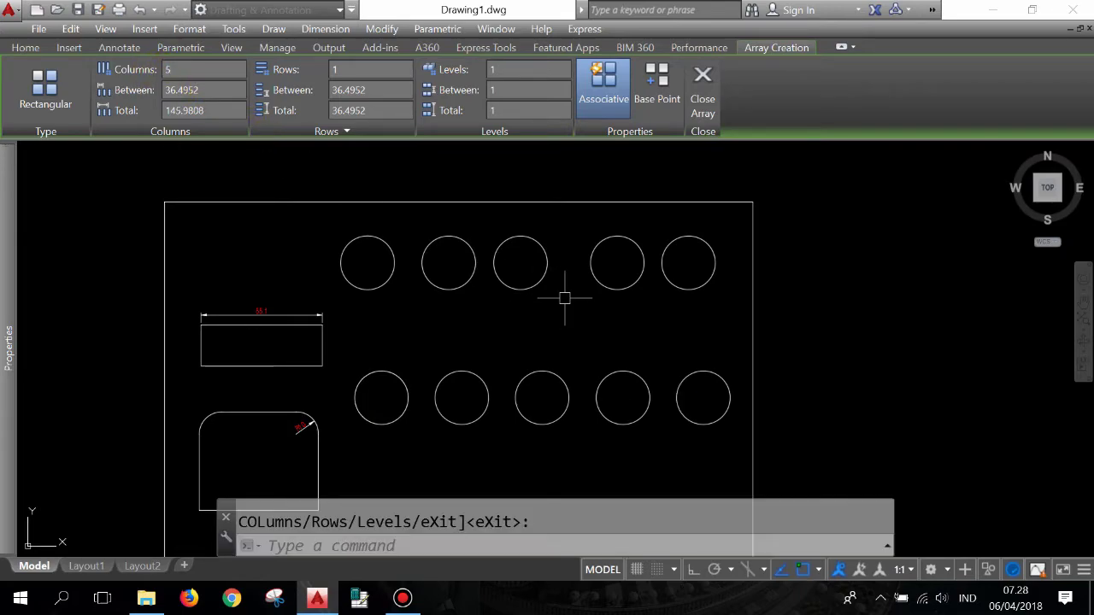
pyautogui.click(546, 371)
pyautogui.press('Escape')
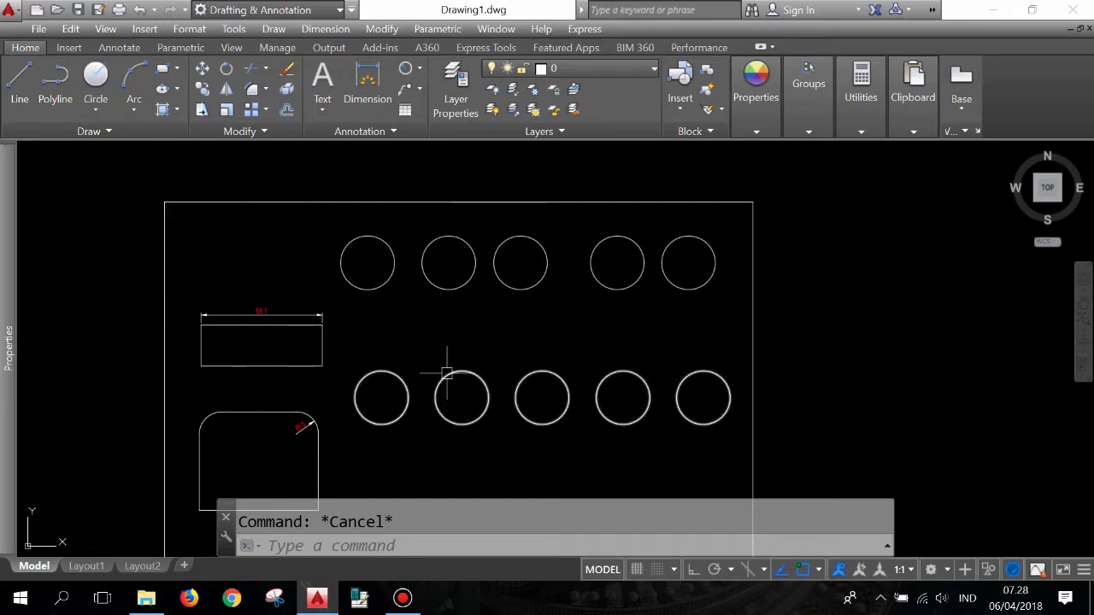
pyautogui.click(489, 384)
pyautogui.moveTo(548, 418); pyautogui.dragTo(516, 382, button='middle')
pyautogui.scroll(2, 515, 382)
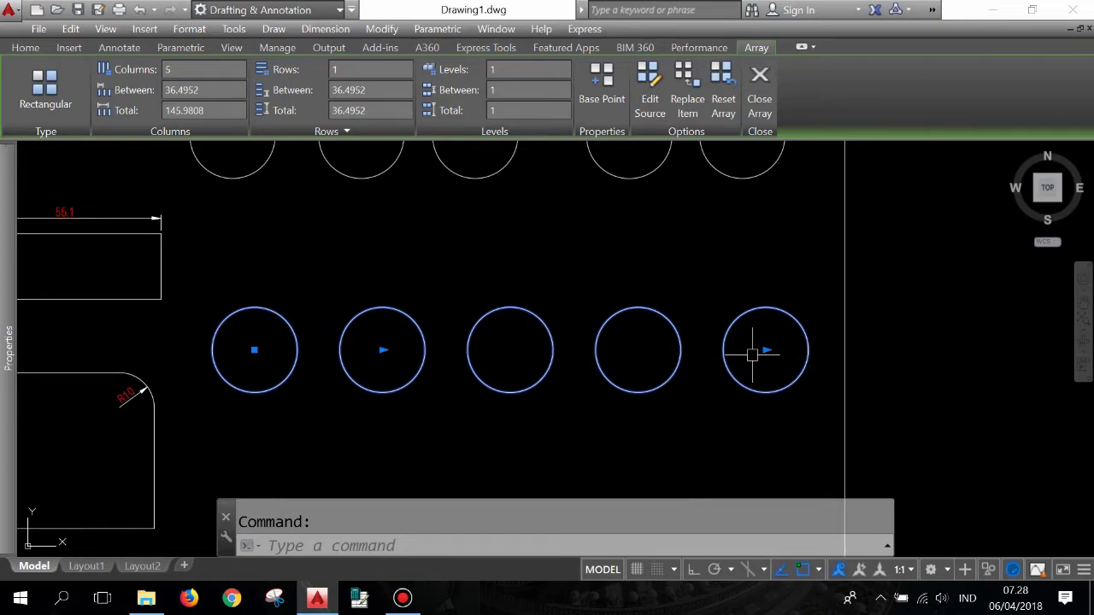
pyautogui.press('Escape')
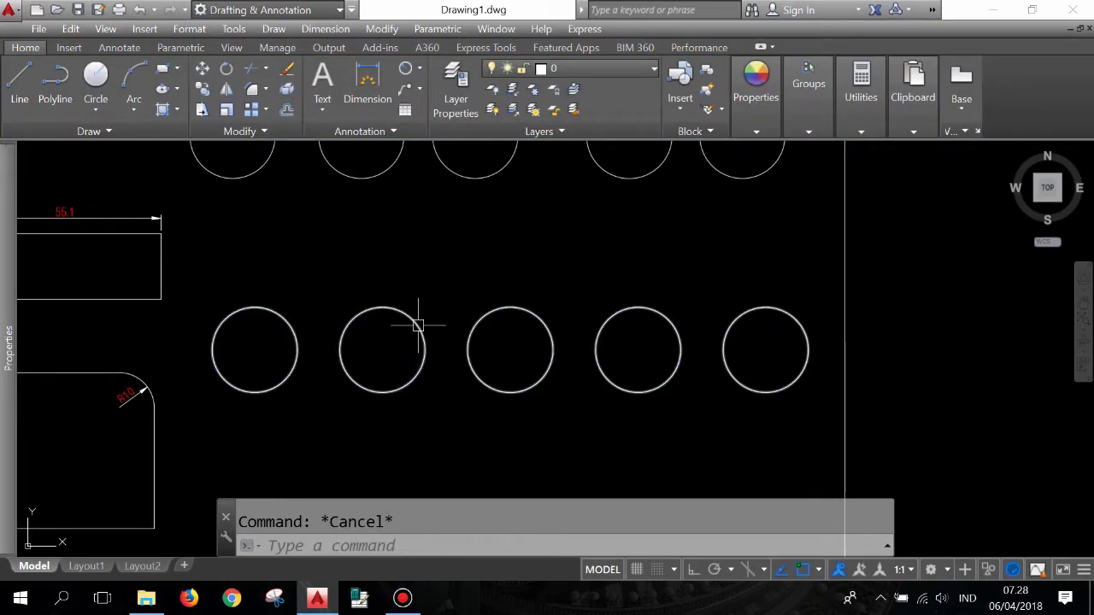
# Step: In the array's properties, keep five columns and set the row count to 2
pyautogui.click(421, 317)
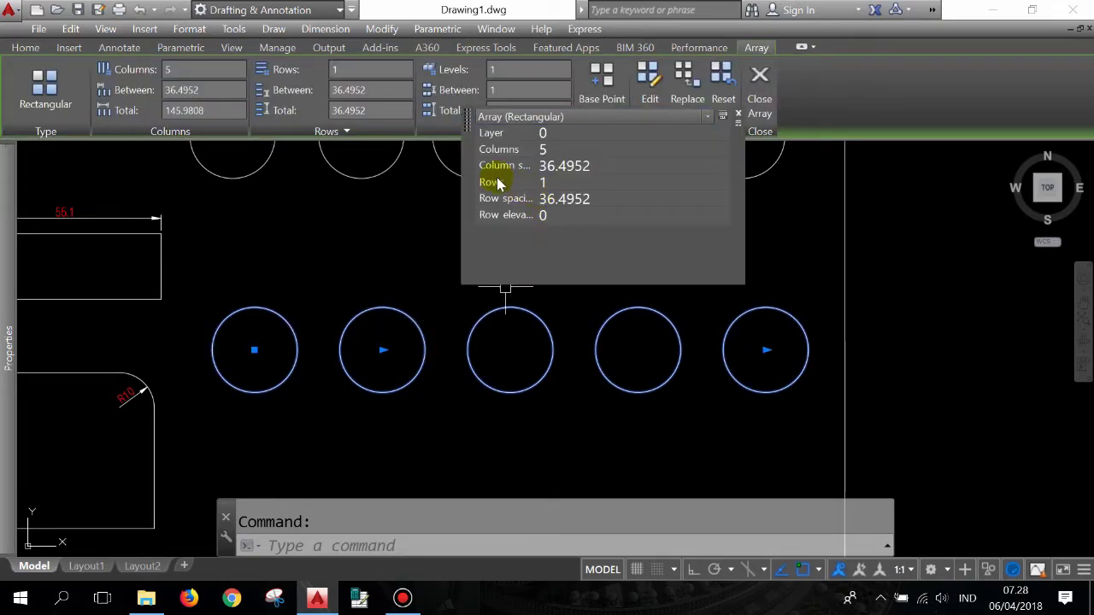
pyautogui.click(543, 150)
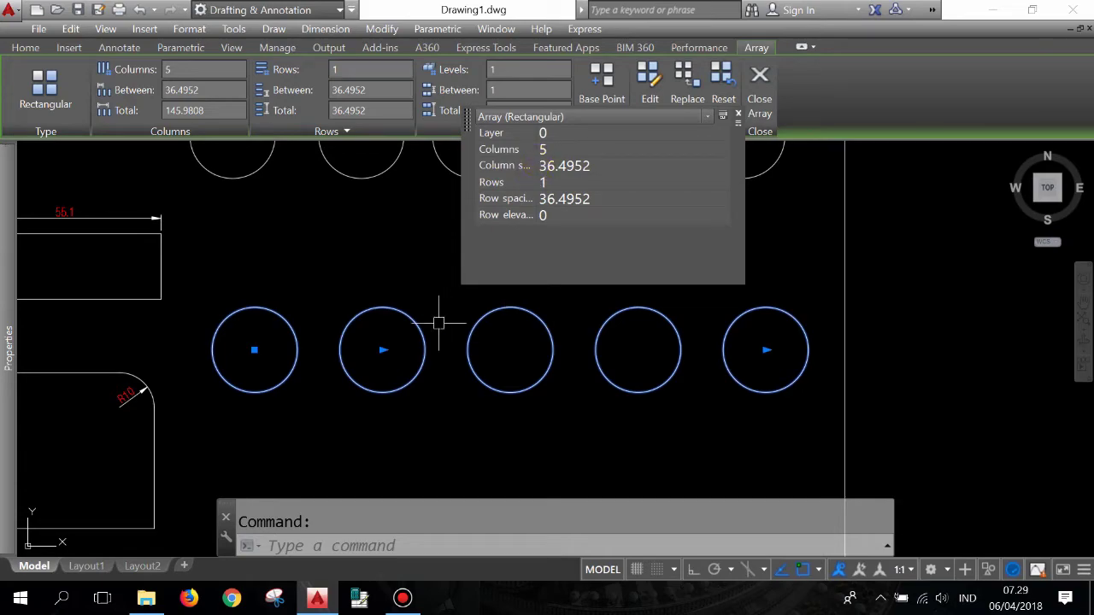
pyautogui.click(546, 149)
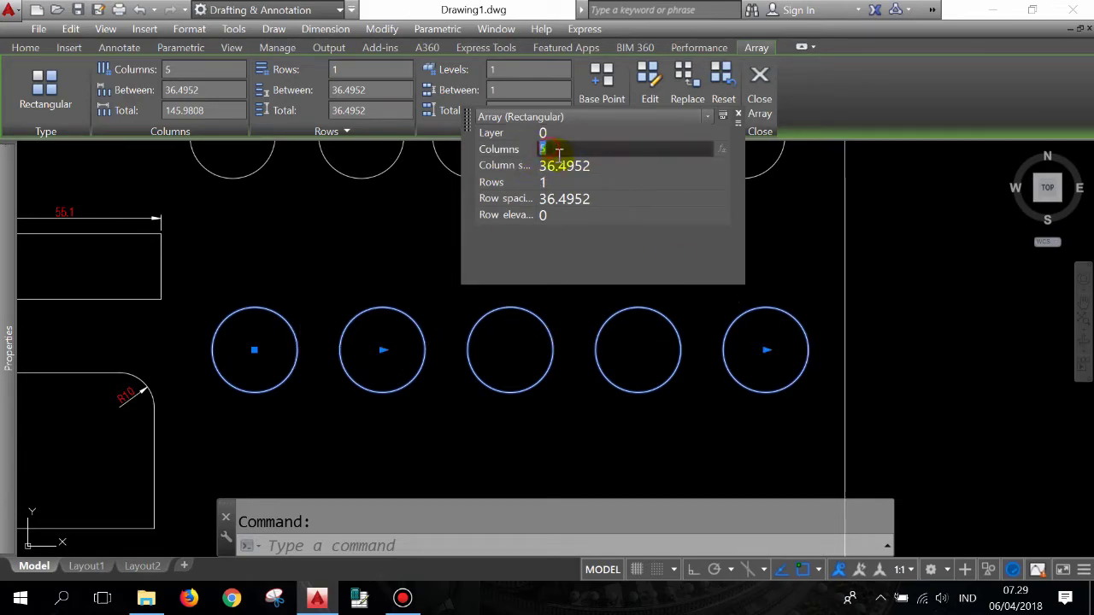
pyautogui.write('6')
pyautogui.press('Tab')
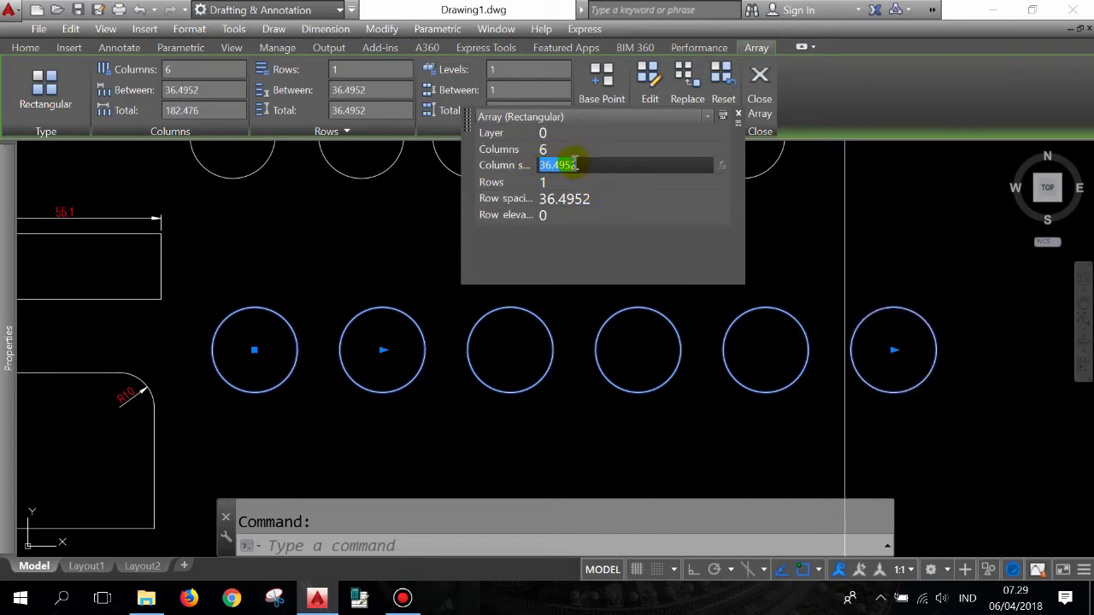
pyautogui.click(554, 149)
pyautogui.write('5')
pyautogui.press('Tab')
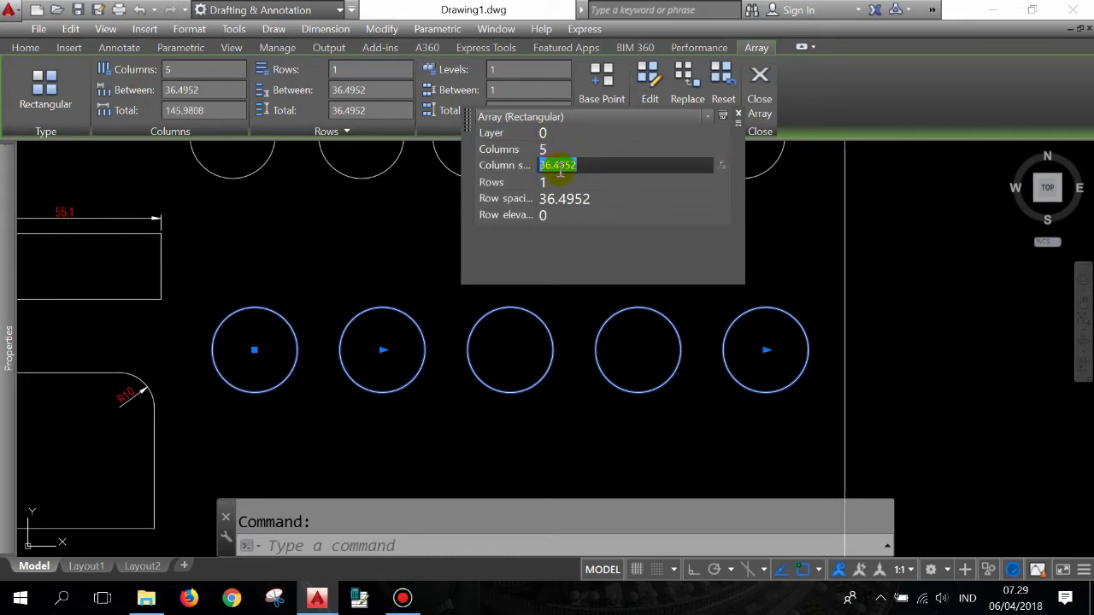
pyautogui.click(547, 183)
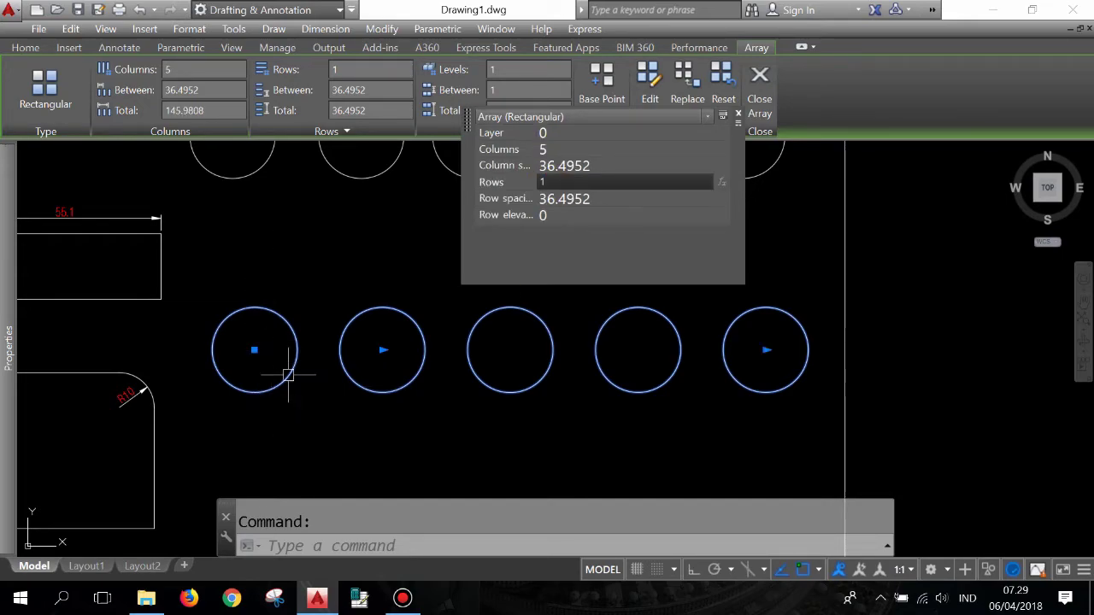
pyautogui.click(545, 182)
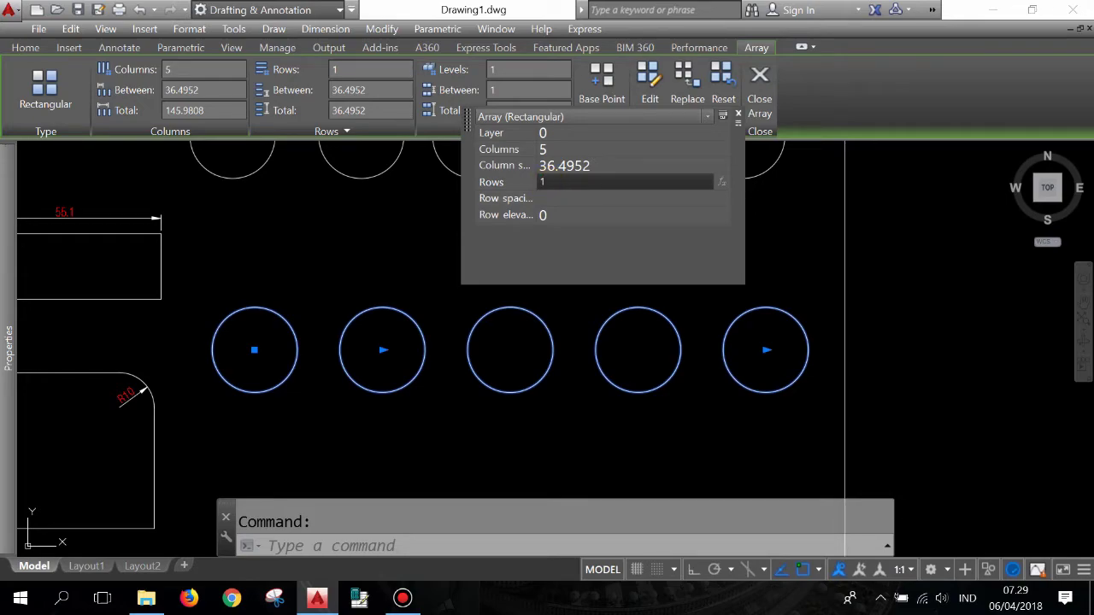
pyautogui.press('Tab')
pyautogui.click(548, 182)
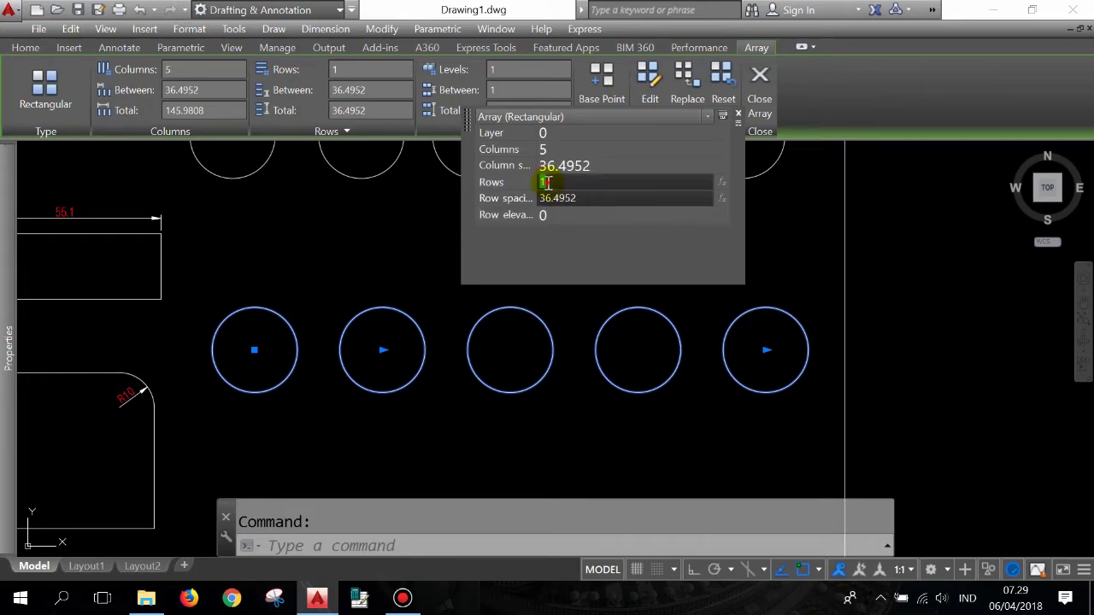
pyautogui.write('2')
pyautogui.press('Tab')
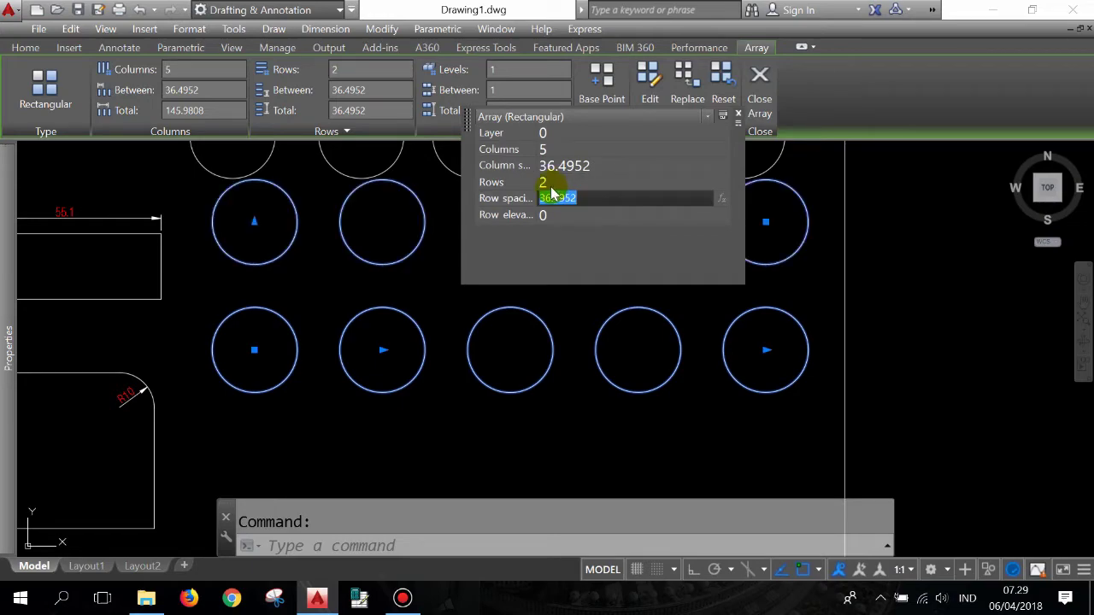
pyautogui.click(551, 184)
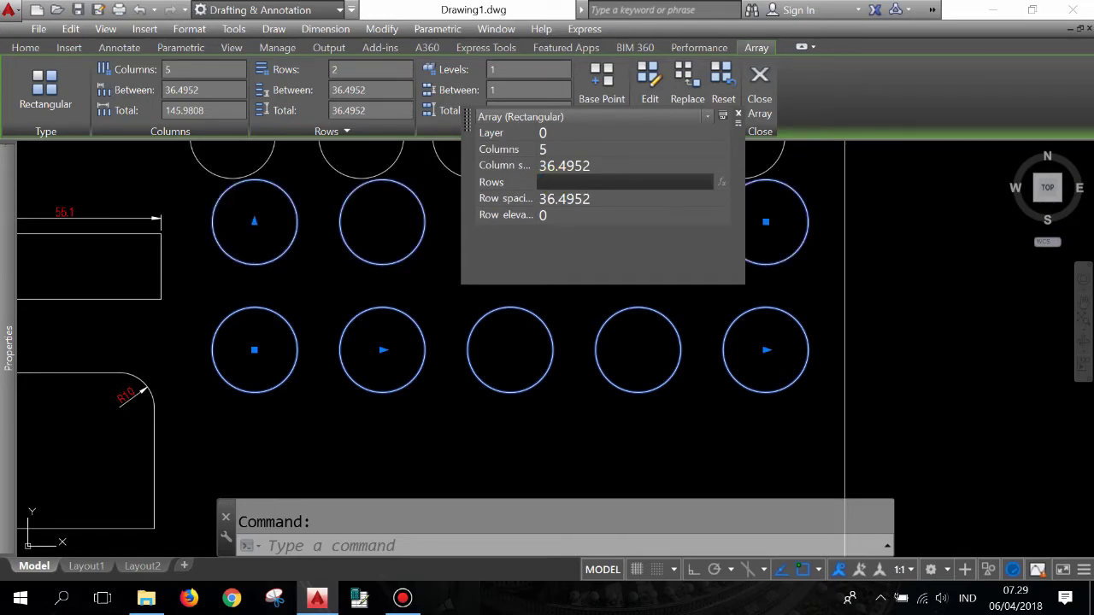
pyautogui.press('Tab')
# Step: Reselect the circle array and set it back to a single row
pyautogui.scroll(-2, 548, 324)
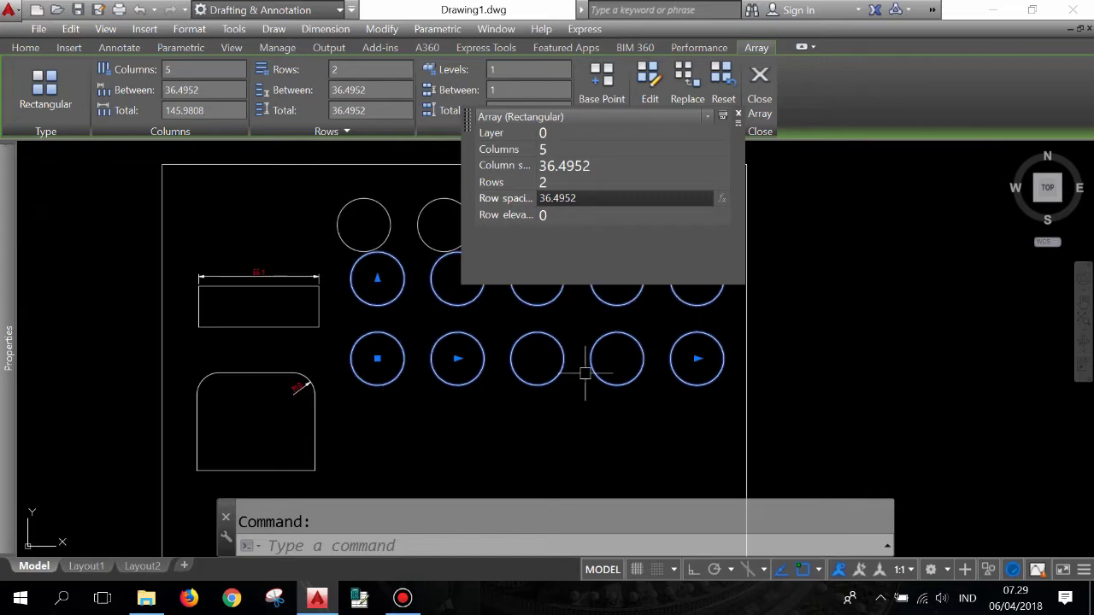
pyautogui.press('Escape')
pyautogui.click(565, 279)
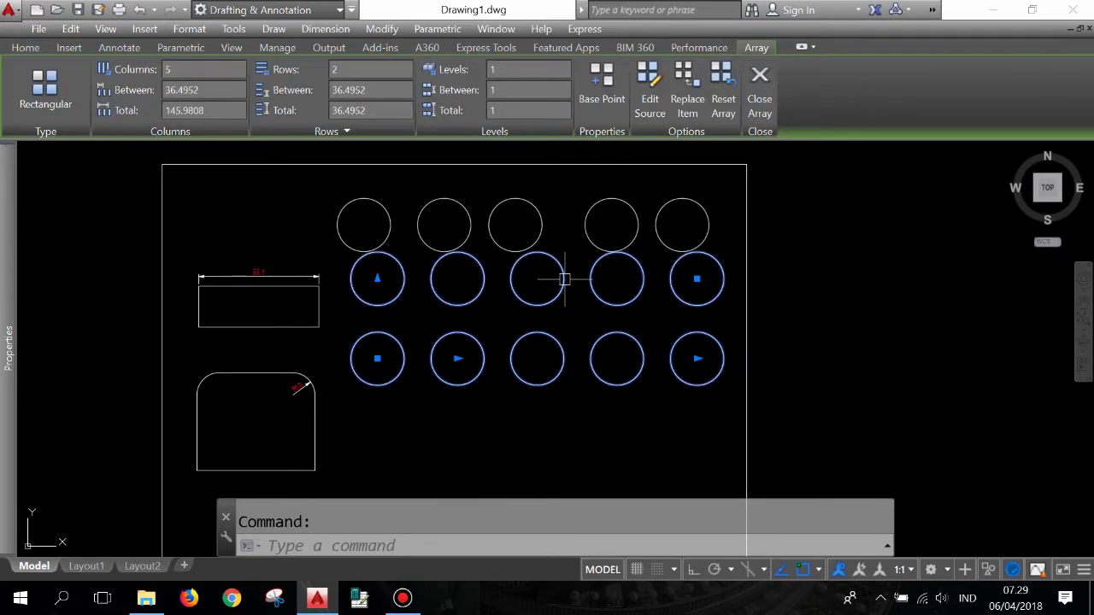
pyautogui.click(342, 70)
pyautogui.write('1')
pyautogui.press('Return')
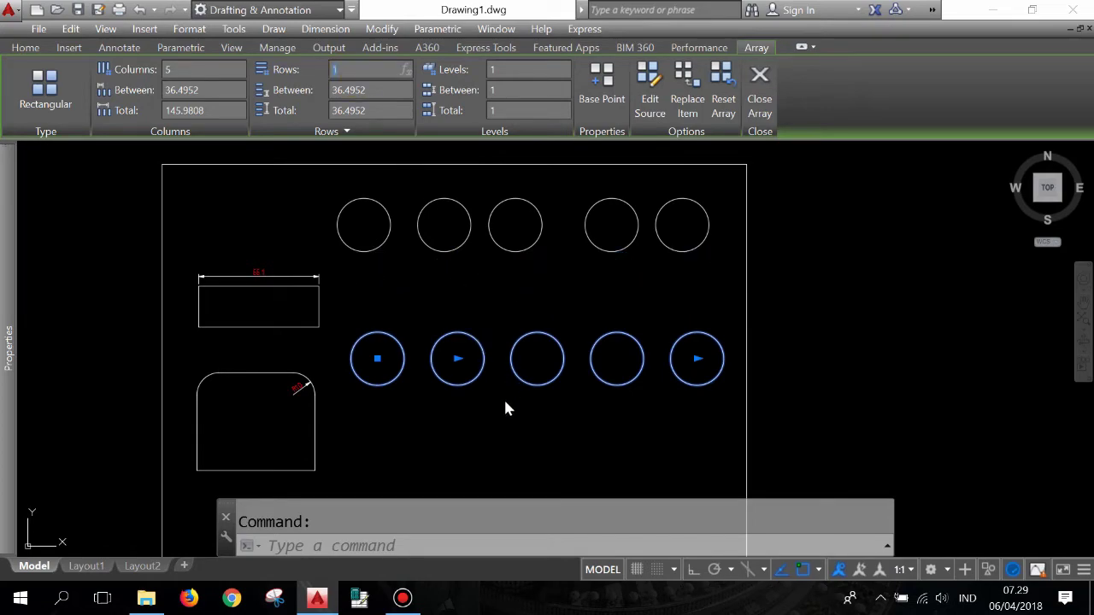
pyautogui.click(508, 409)
pyautogui.press('Escape')
pyautogui.press('Escape')
pyautogui.scroll(-3, 498, 359)
# Step: Scroll the view to inspect the two rows of five circles
pyautogui.scroll(3, 499, 340)
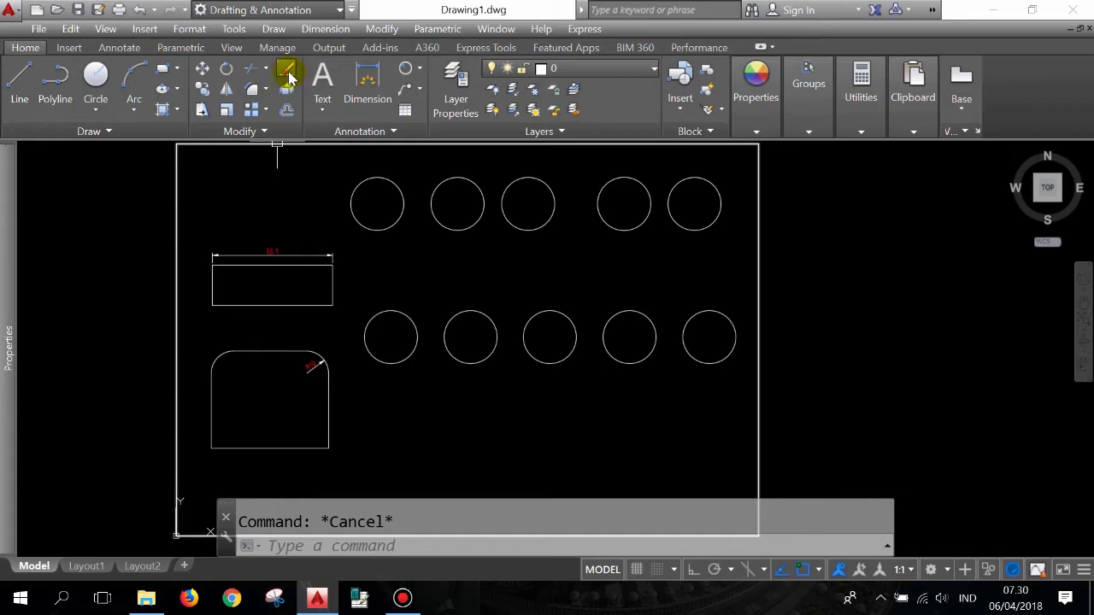
# Step: Erase the top-left, second and top-right circles, leaving two in the top row
pyautogui.click(287, 75)
pyautogui.click(390, 224)
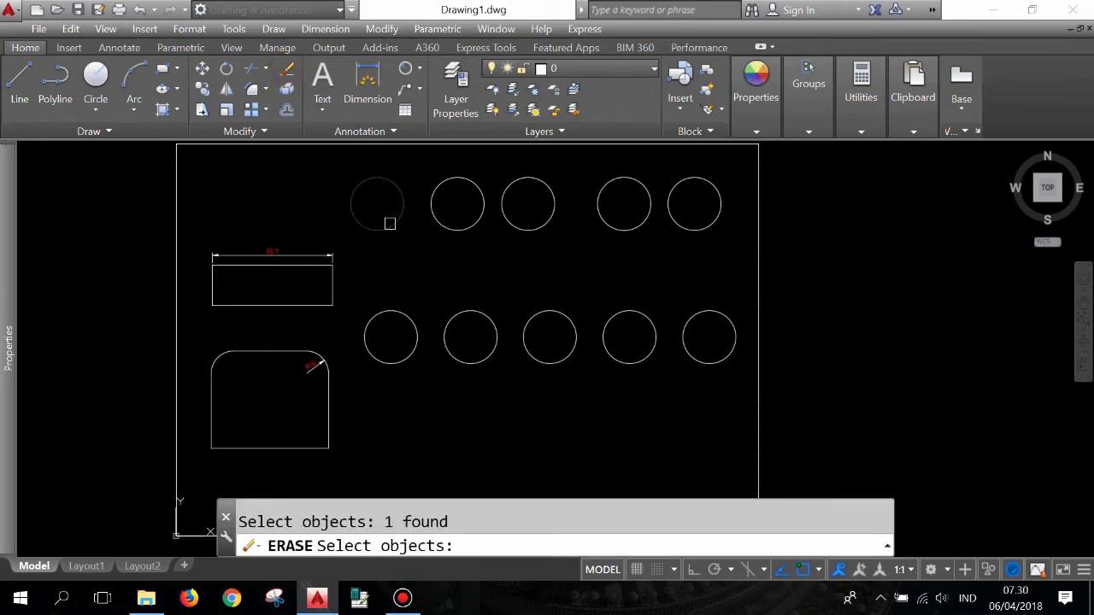
pyautogui.press('Return')
pyautogui.click(287, 74)
pyautogui.click(439, 224)
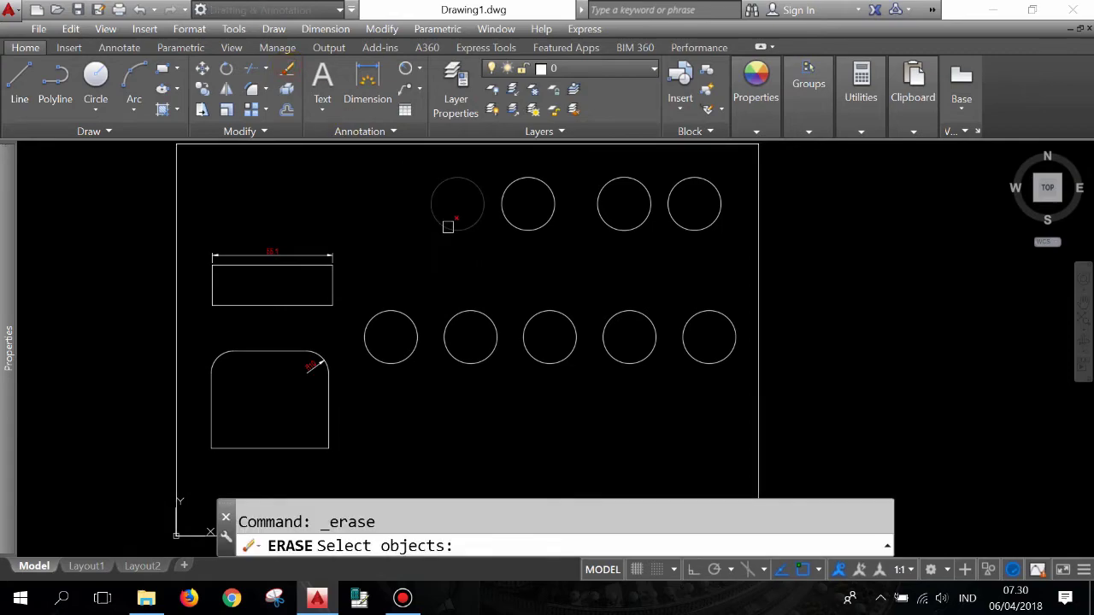
pyautogui.press('Return')
pyautogui.click(287, 74)
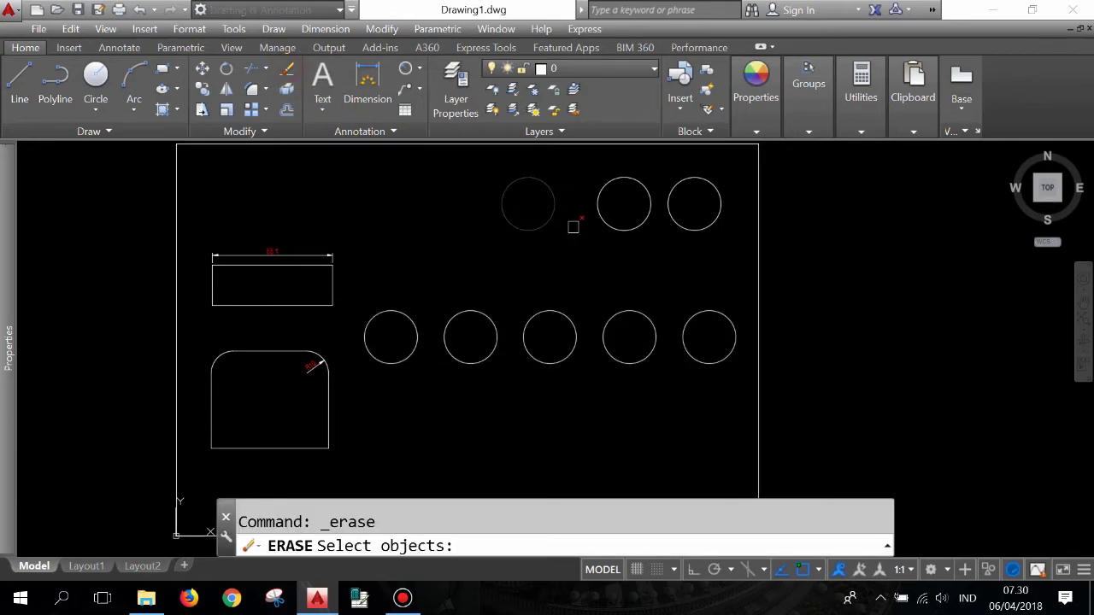
pyautogui.click(743, 278)
pyautogui.click(697, 201)
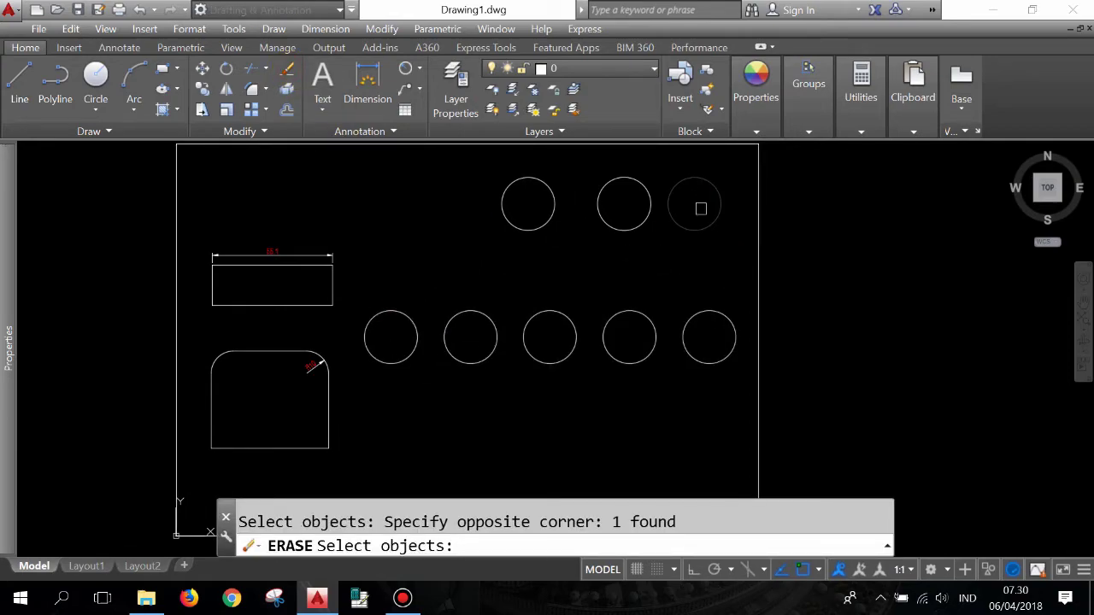
pyautogui.press('Return')
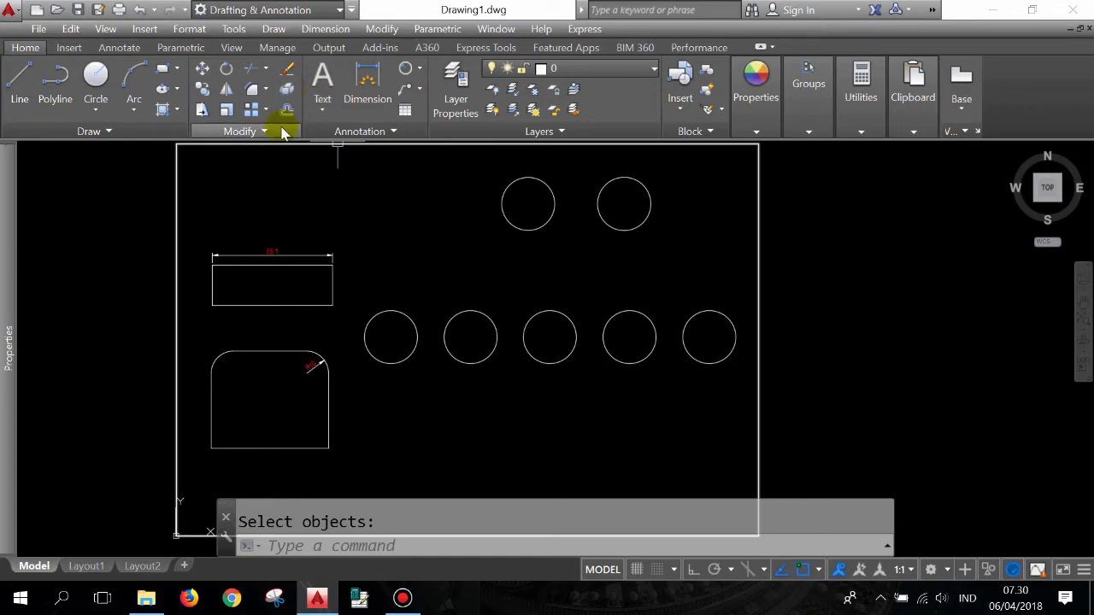
# Step: Draw a rectangle below the circle rows
pyautogui.click(162, 69)
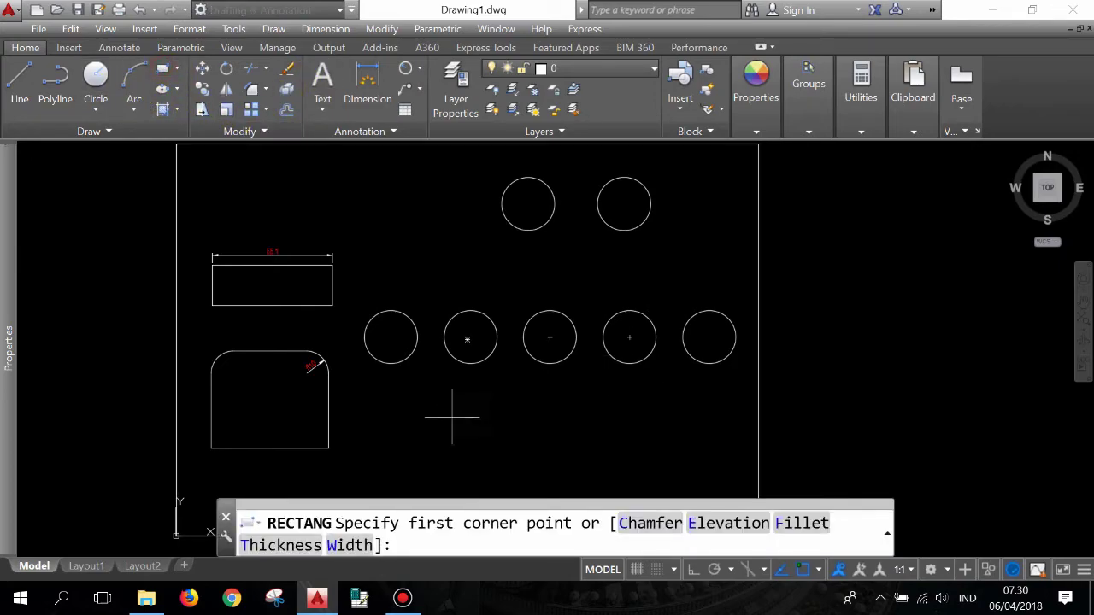
pyautogui.click(452, 418)
pyautogui.click(571, 475)
pyautogui.scroll(-2, 569, 336)
pyautogui.scroll(3, 569, 336)
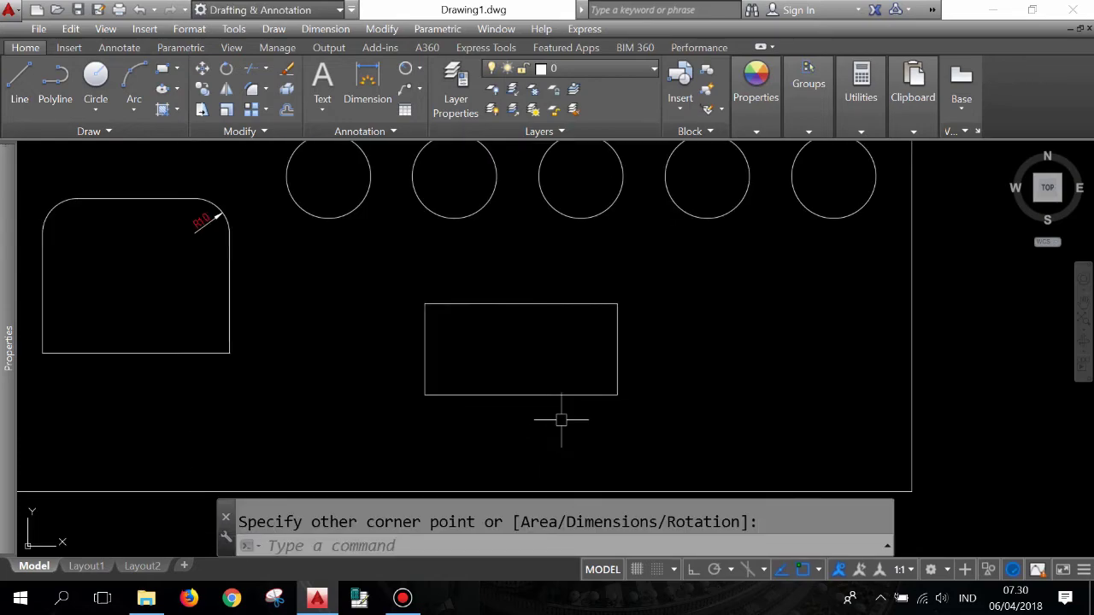
pyautogui.scroll(3, 522, 342)
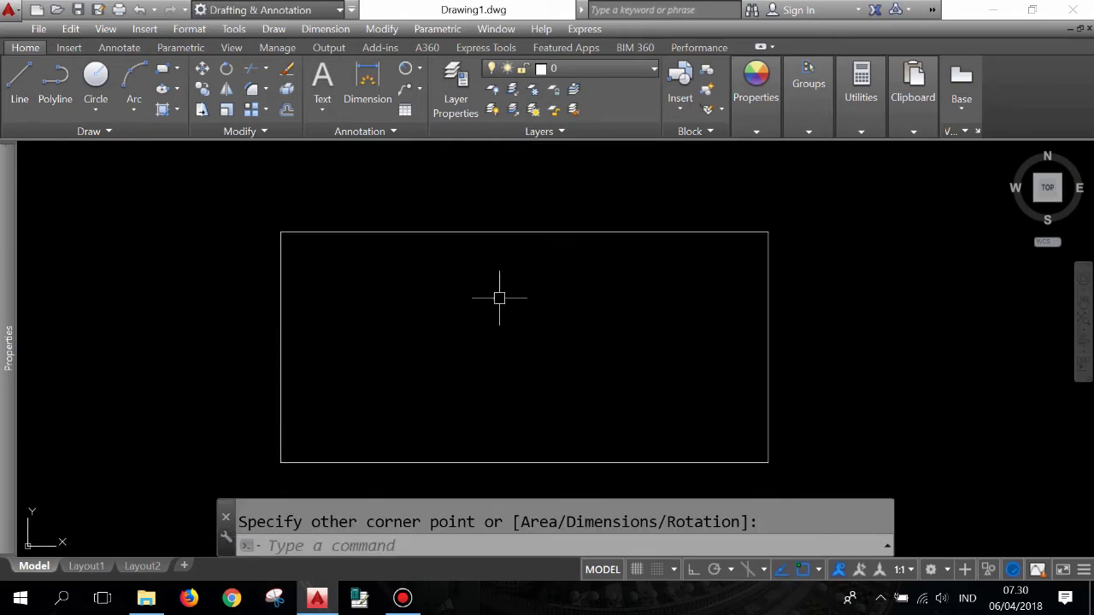
pyautogui.scroll(-2, 464, 282)
pyautogui.click(458, 252)
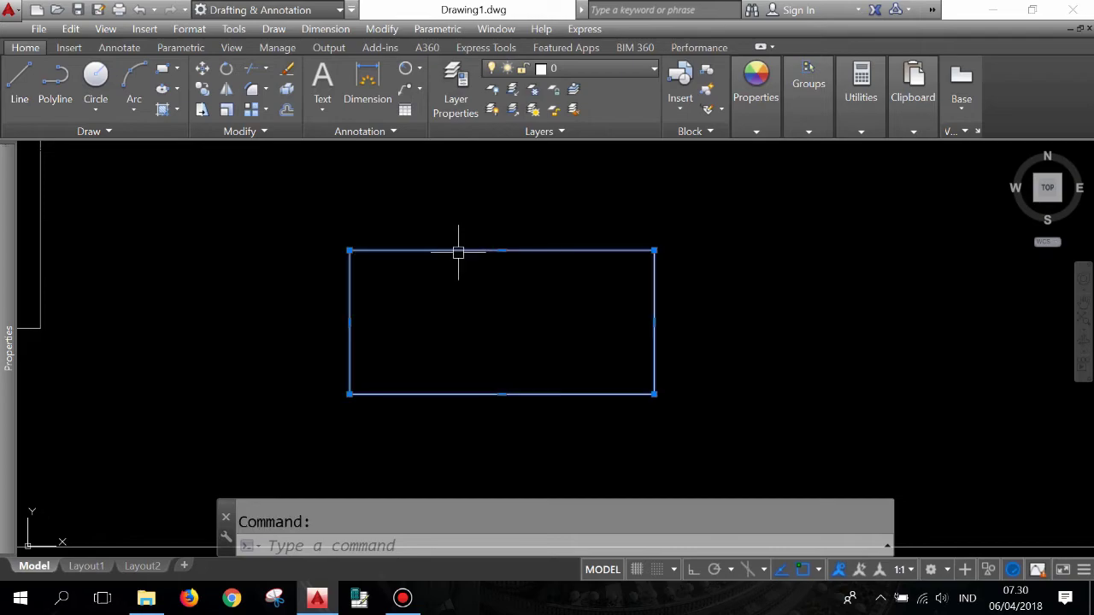
pyautogui.press('Escape')
pyautogui.click(549, 251)
pyautogui.press('Escape')
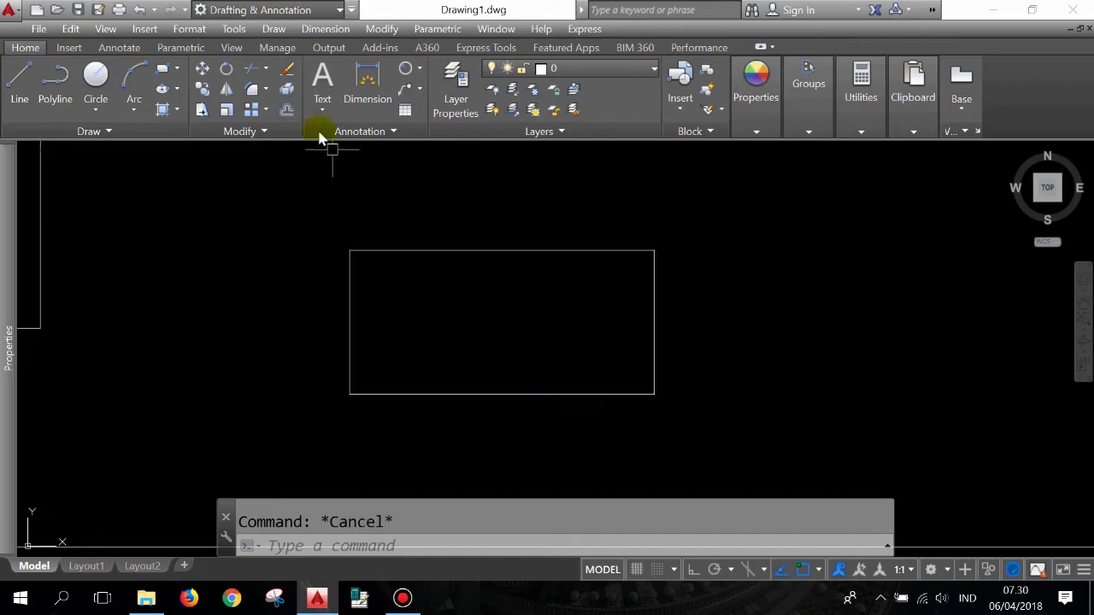
# Step: Explode the rectangle, check its edges are separate lines, then undo it
pyautogui.click(286, 90)
pyautogui.click(469, 249)
pyautogui.press('Return')
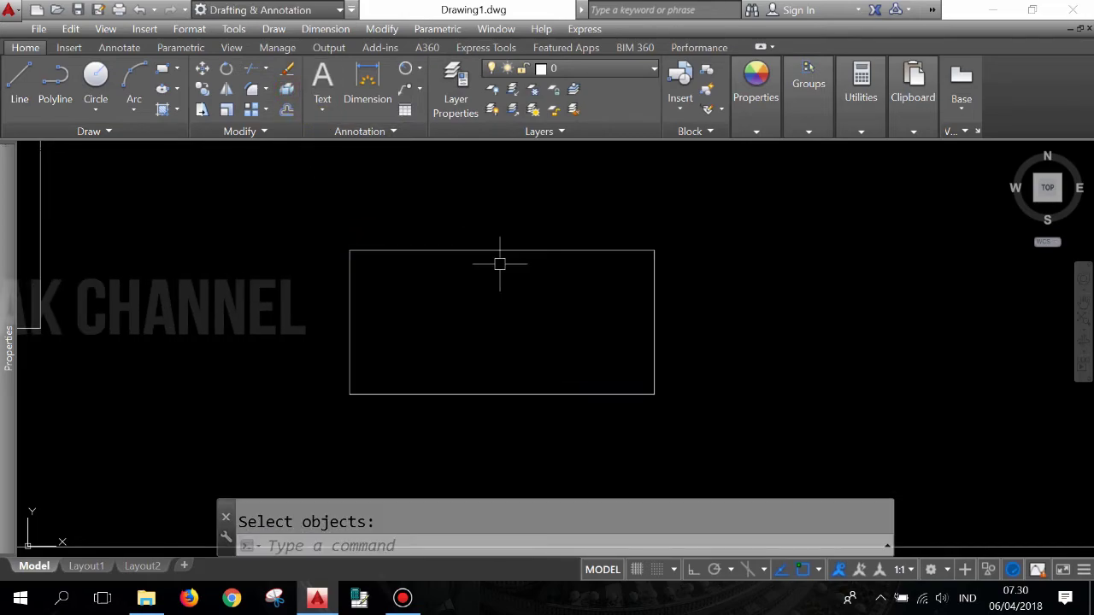
pyautogui.moveTo(498, 257); pyautogui.dragTo(483, 232)
pyautogui.press('Escape')
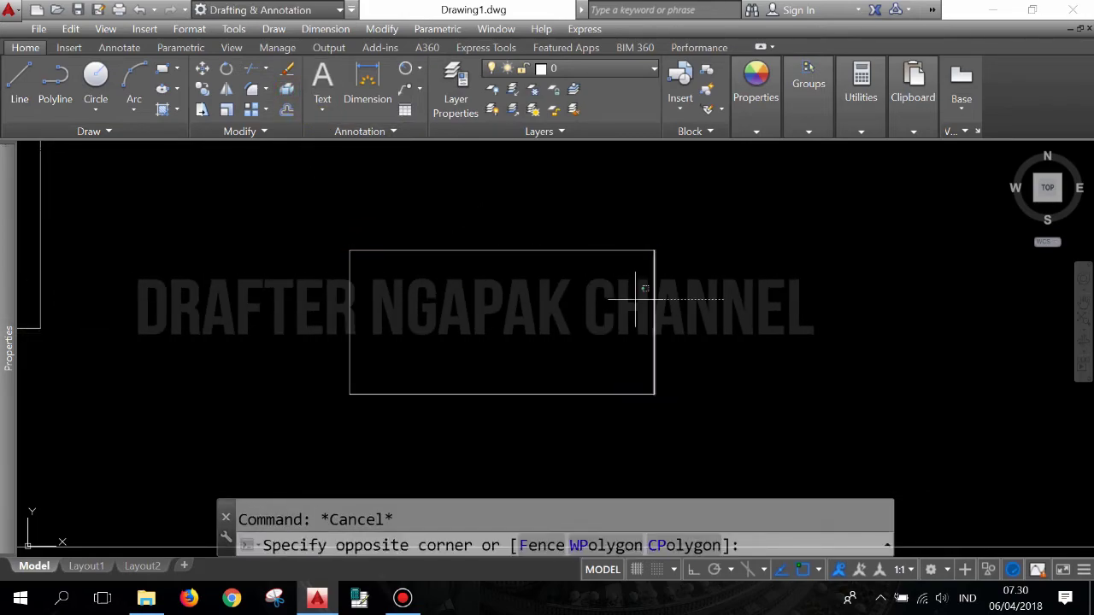
pyautogui.moveTo(630, 288); pyautogui.dragTo(631, 298)
pyautogui.press('Escape')
pyautogui.hotkey('ctrl', 'z')
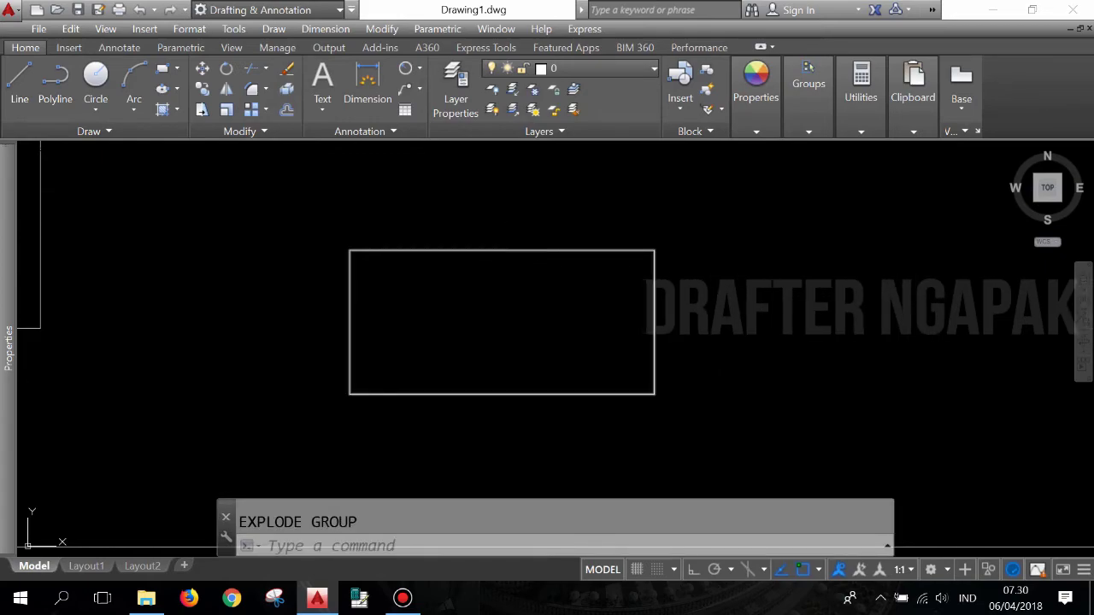
# Step: Explode the rectangle again and confirm the top edge is a separate line
pyautogui.click(503, 252)
pyautogui.press('Escape')
pyautogui.click(284, 89)
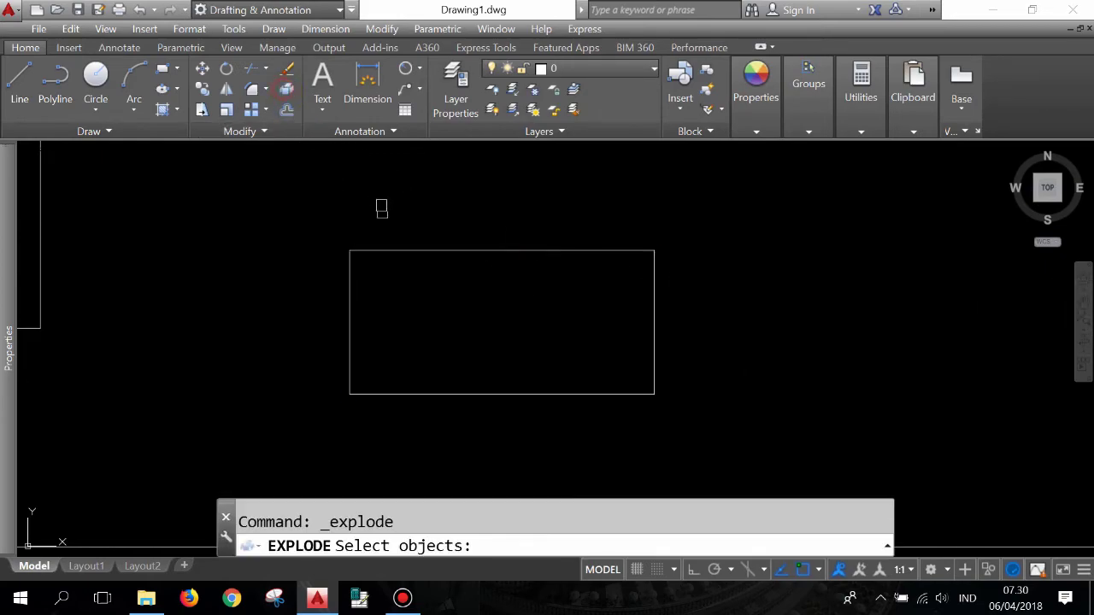
pyautogui.click(373, 252)
pyautogui.press('Return')
pyautogui.click(509, 252)
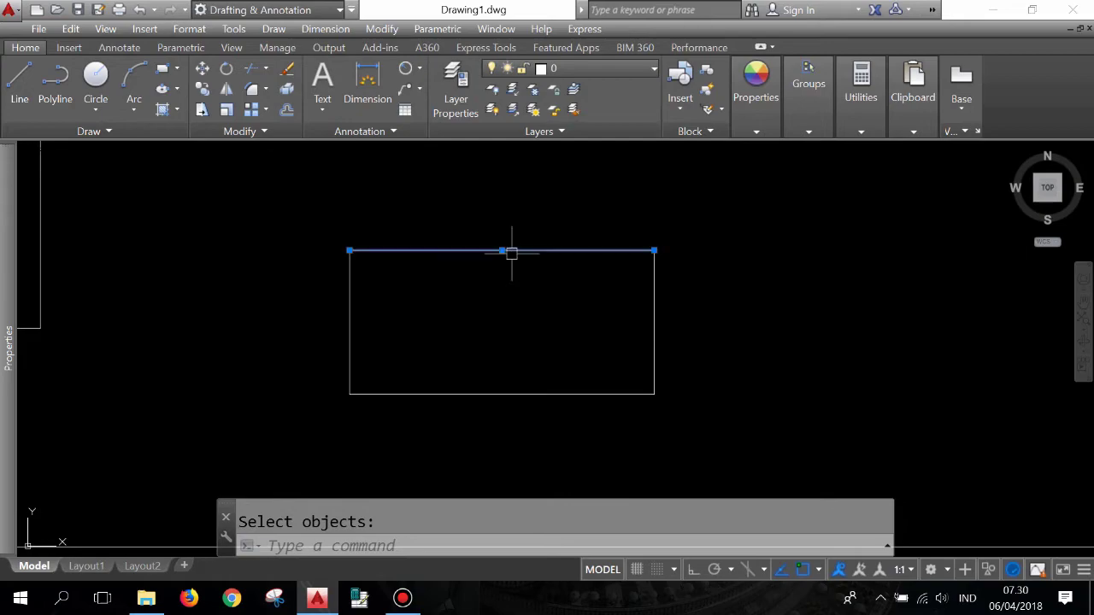
pyautogui.press('Escape')
pyautogui.click(692, 317)
pyautogui.scroll(-2, 547, 325)
pyautogui.press('Escape')
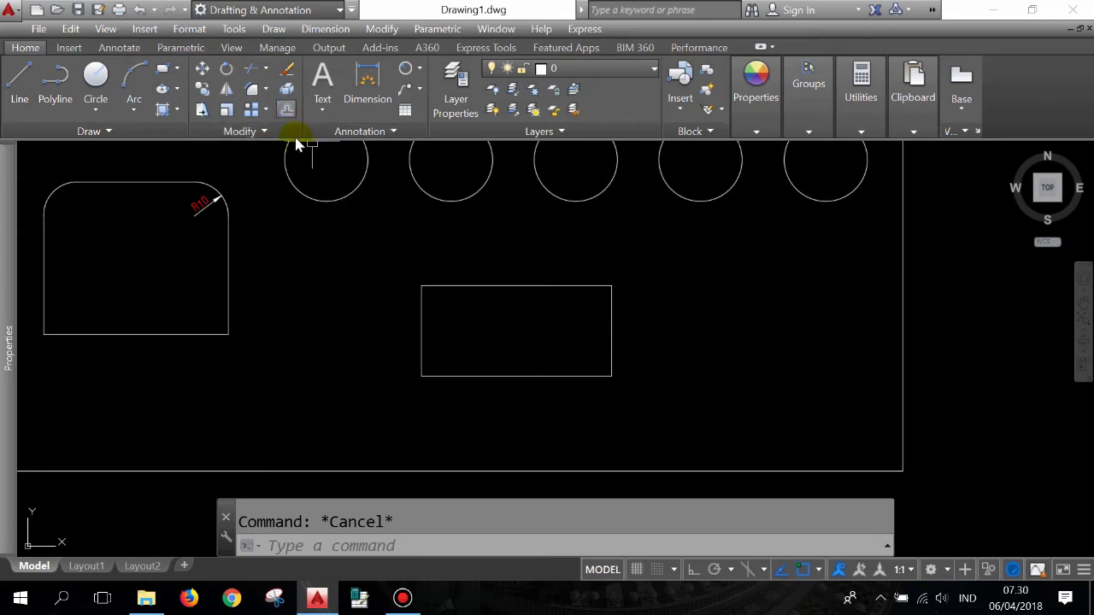
# Step: Delete all four edges of the exploded rectangle
pyautogui.click(373, 251)
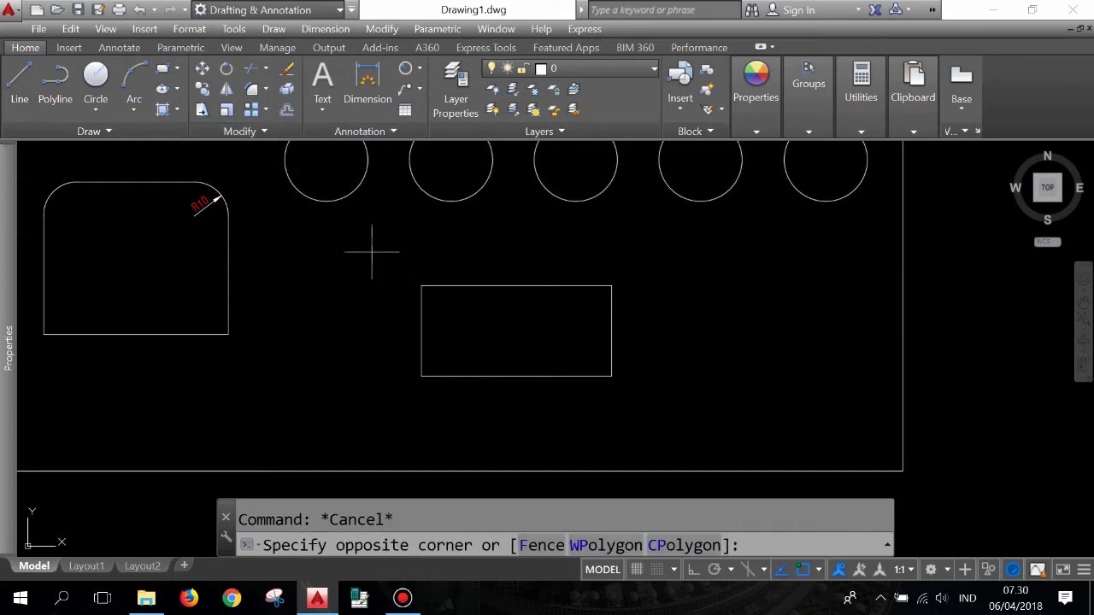
pyautogui.click(662, 385)
pyautogui.press('Delete')
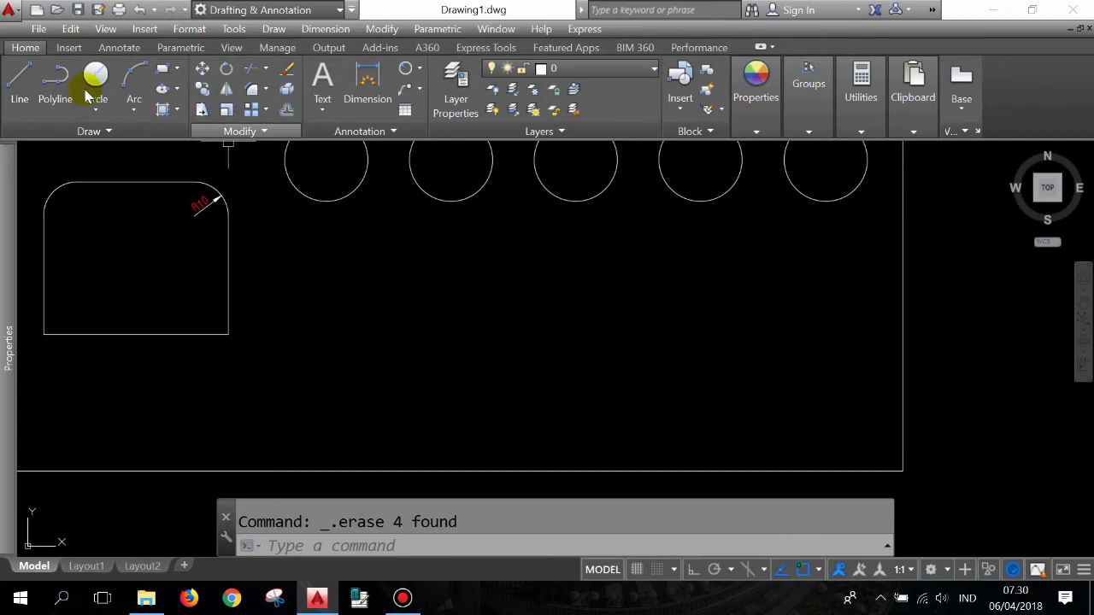
# Step: Draw a vertical line below the circles with Ortho on
pyautogui.click(19, 84)
pyautogui.click(500, 257)
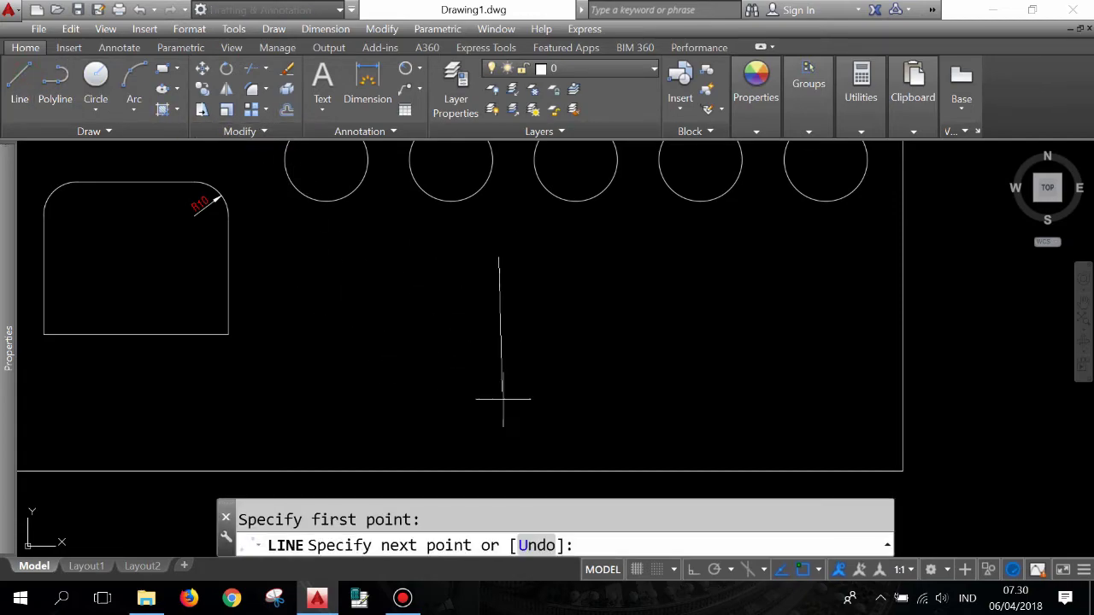
pyautogui.press('F8')
pyautogui.click(508, 447)
pyautogui.press('Escape')
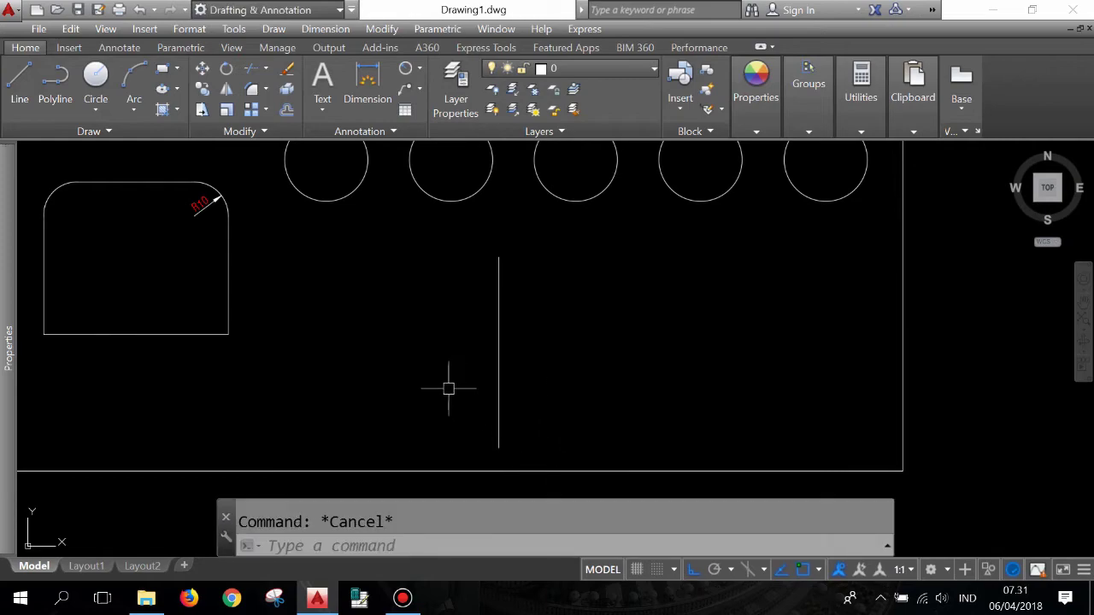
# Step: Offset the line by 10 three times left and four times right, then zoom to fit
pyautogui.click(287, 108)
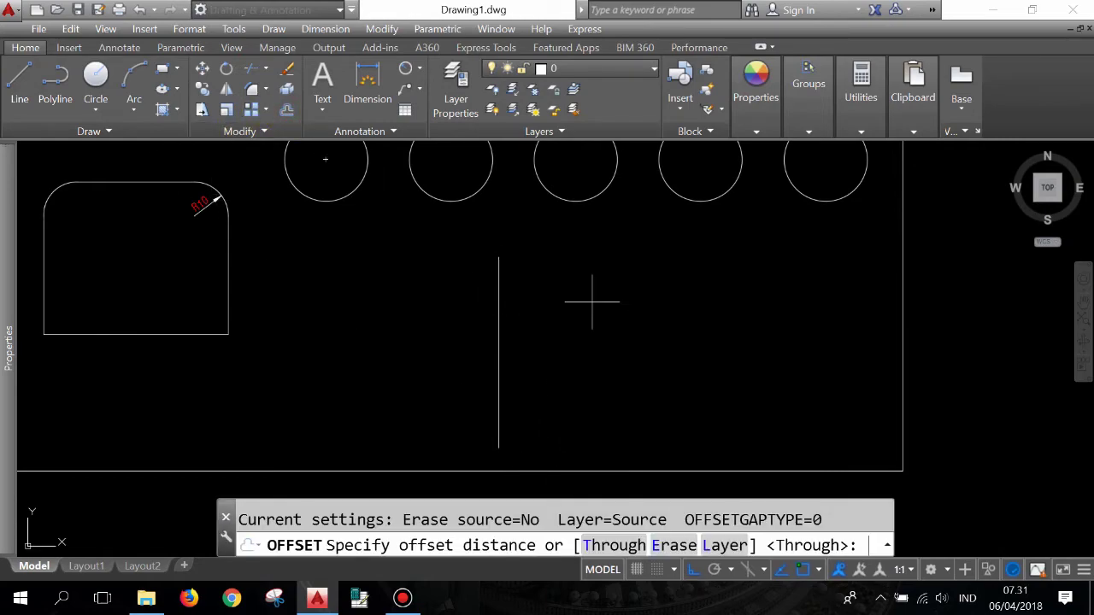
pyautogui.write('10')
pyautogui.press('Return')
pyautogui.click(499, 323)
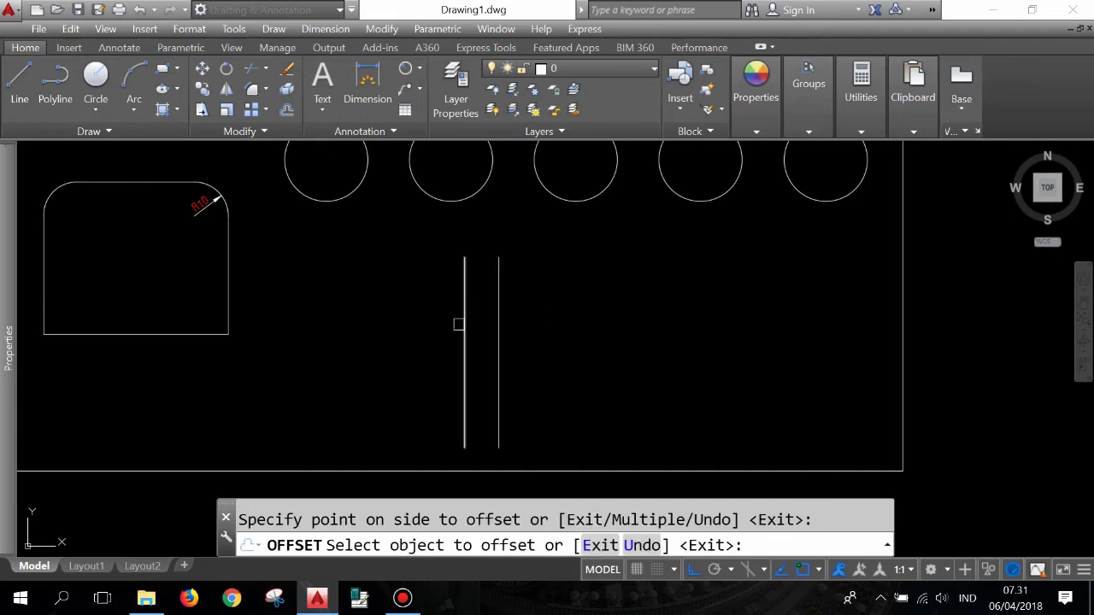
pyautogui.click(459, 324)
pyautogui.click(464, 306)
pyautogui.click(425, 298)
pyautogui.click(430, 298)
pyautogui.click(379, 298)
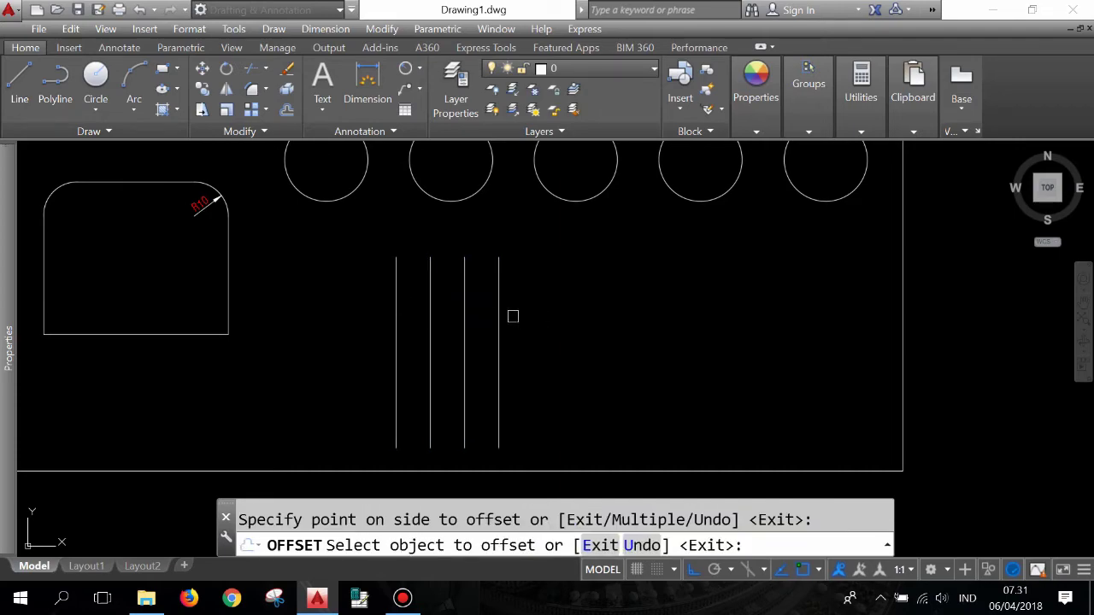
pyautogui.click(499, 317)
pyautogui.click(569, 312)
pyautogui.click(533, 318)
pyautogui.click(558, 322)
pyautogui.click(567, 324)
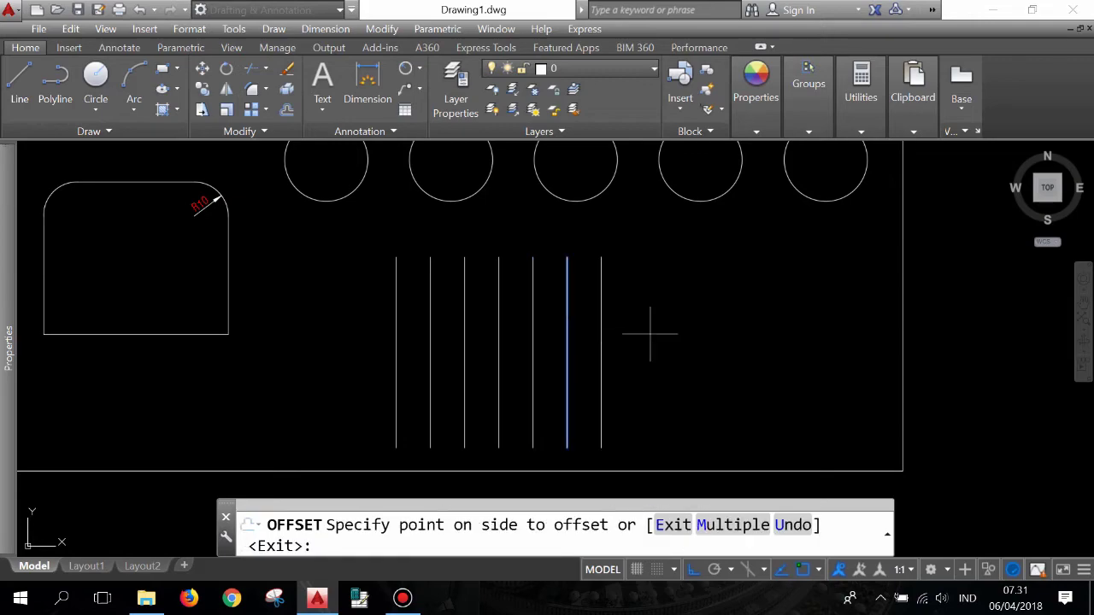
pyautogui.click(649, 333)
pyautogui.click(601, 330)
pyautogui.click(684, 328)
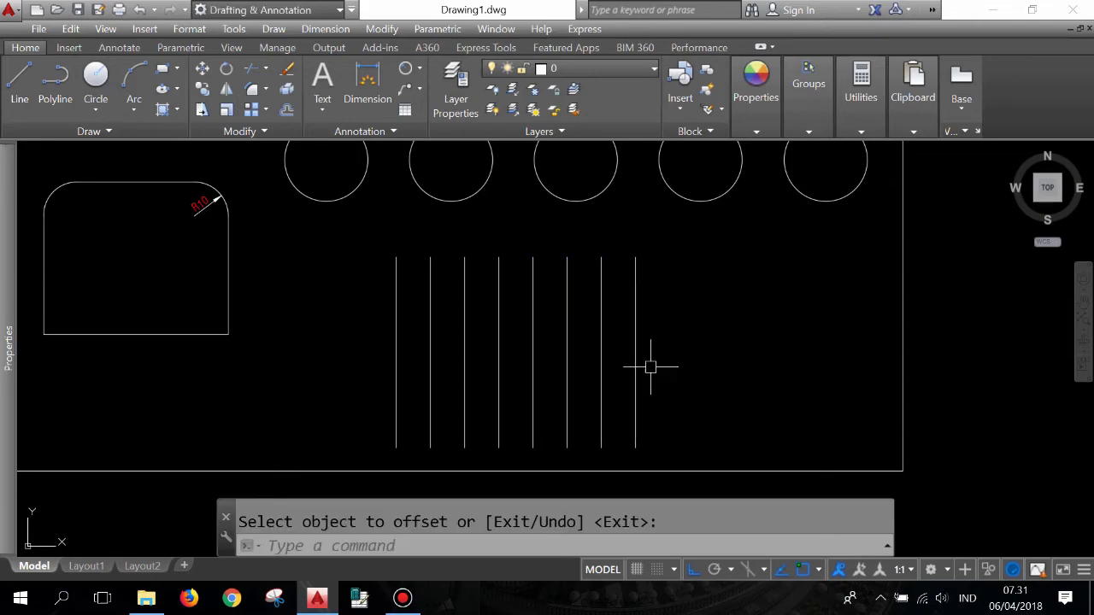
pyautogui.press('Escape')
pyautogui.scroll(-5, 618, 383)
pyautogui.scroll(3, 606, 359)
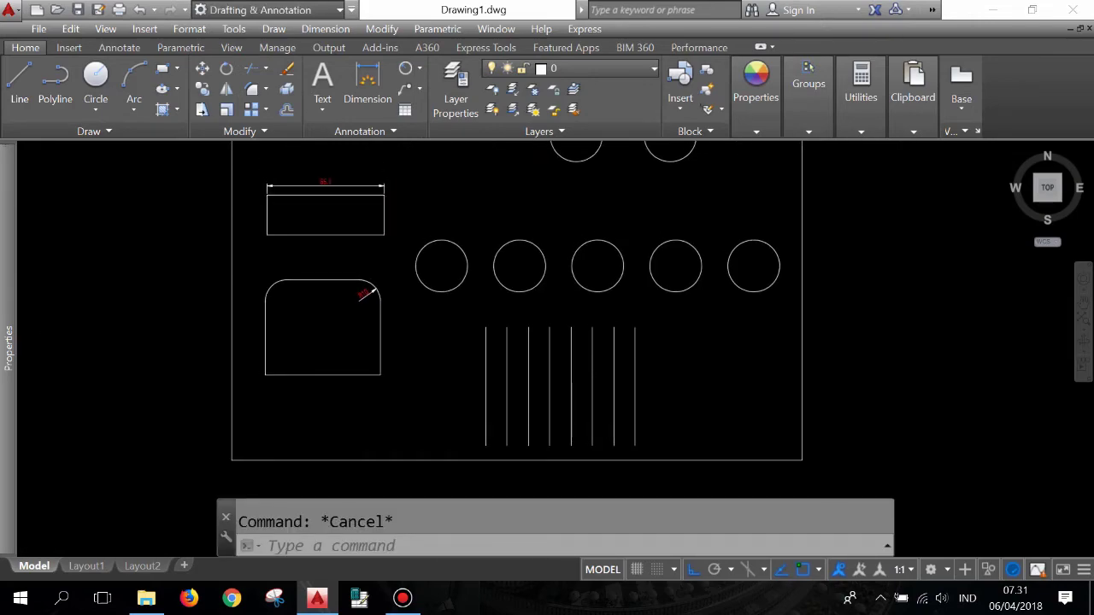
pyautogui.middleClick(317, 159)
pyautogui.middleClick(317, 159)
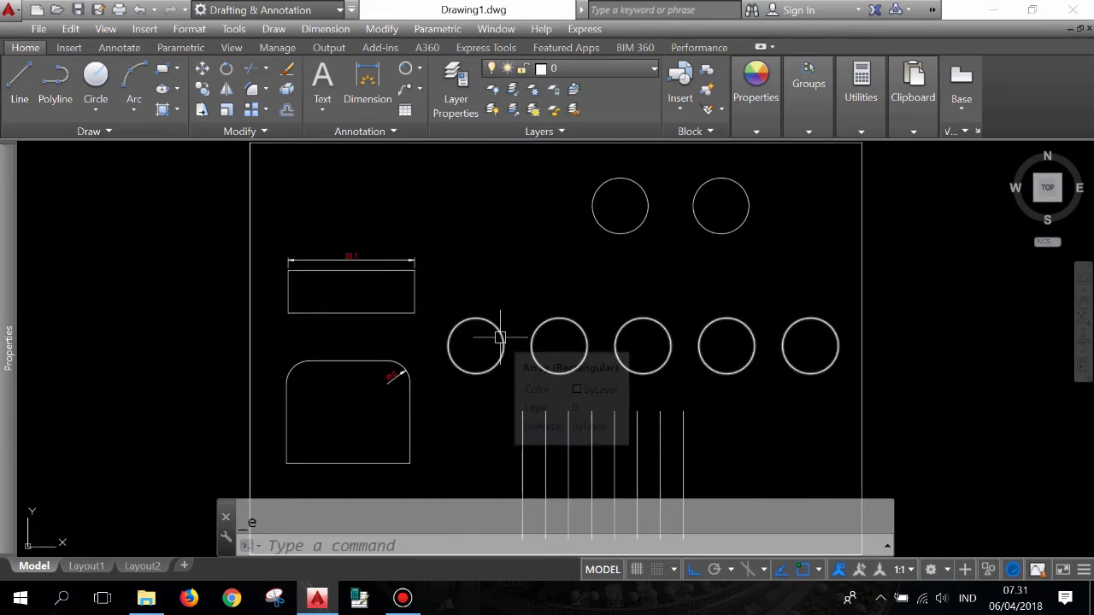